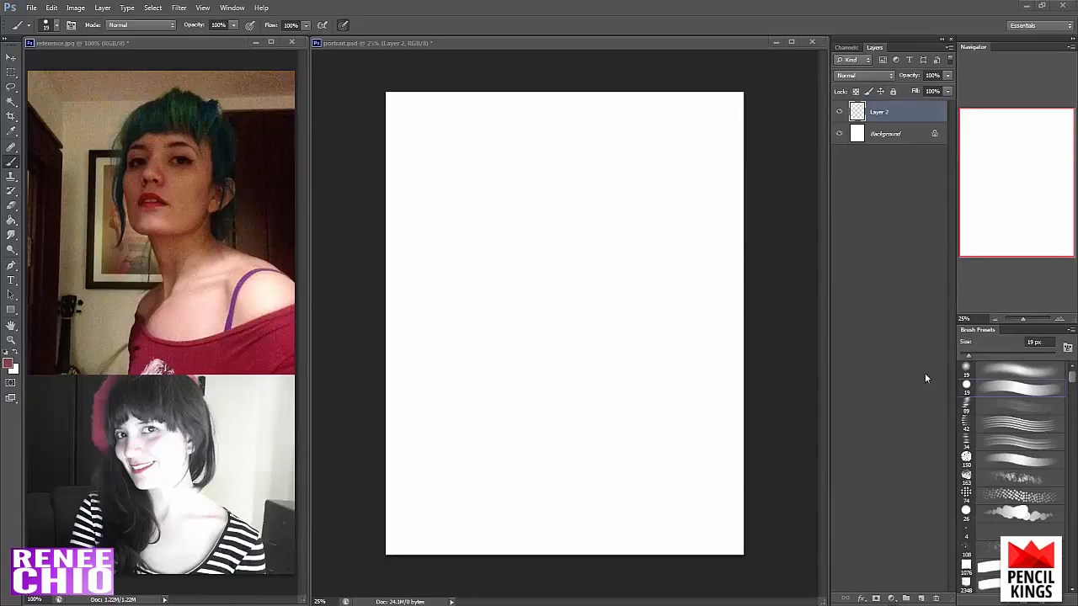
# - Paint three curved test strokes on Layer 2 with the hard round brush enlarged to 53 px, toggling pressure-controlled size
pyautogui.click(983, 388)
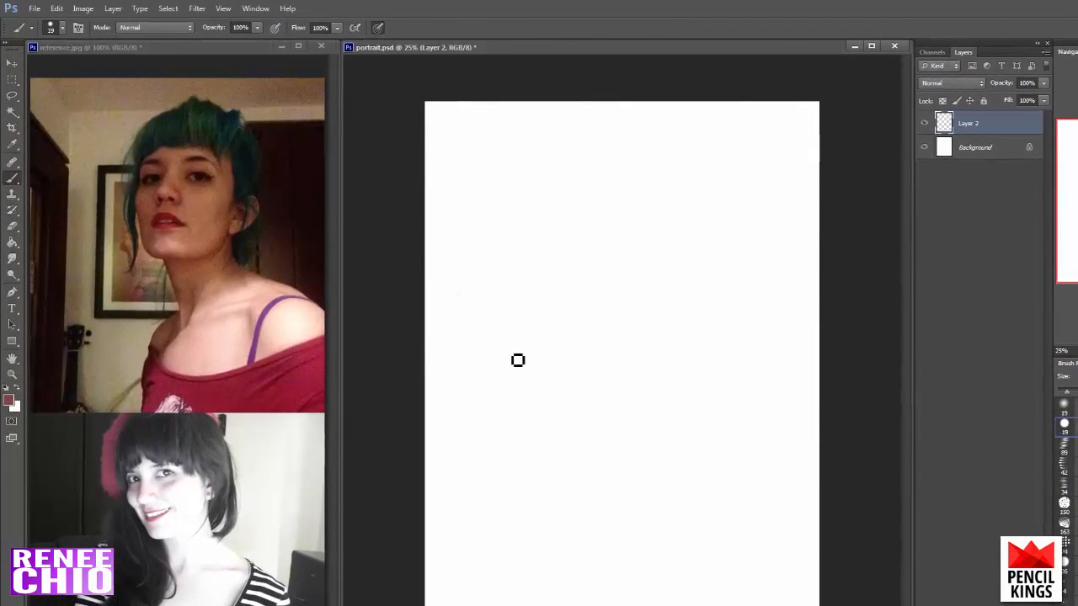
pyautogui.moveTo(1070, 393); pyautogui.dragTo(1077, 392)
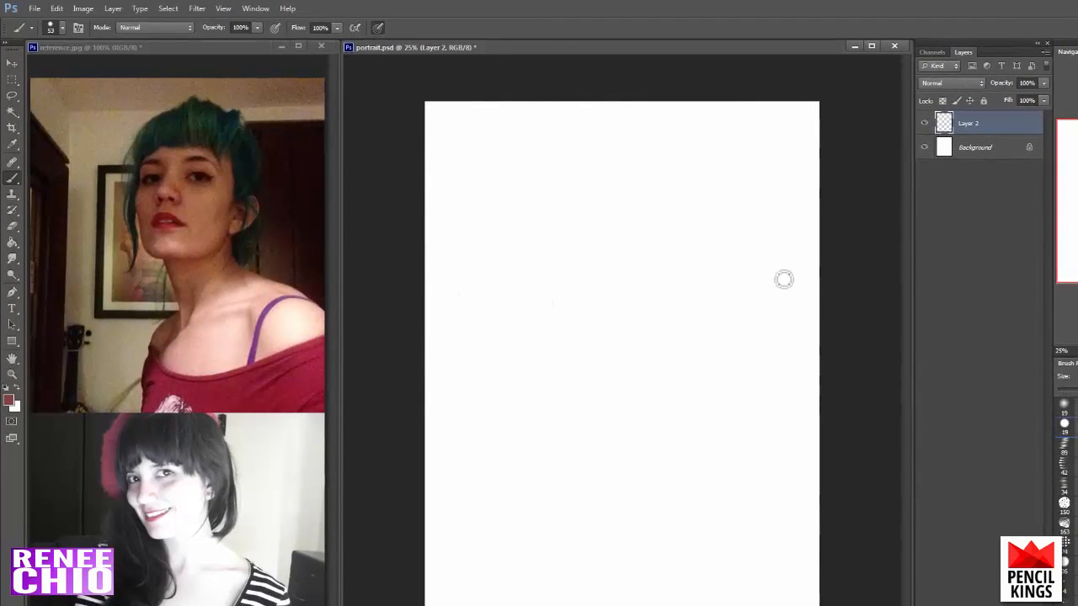
pyautogui.click(379, 30)
pyautogui.moveTo(486, 340)
pyautogui.mouseDown()
pyautogui.moveTo(585, 226)
pyautogui.moveTo(633, 190)
pyautogui.moveTo(704, 166)
pyautogui.mouseUp()
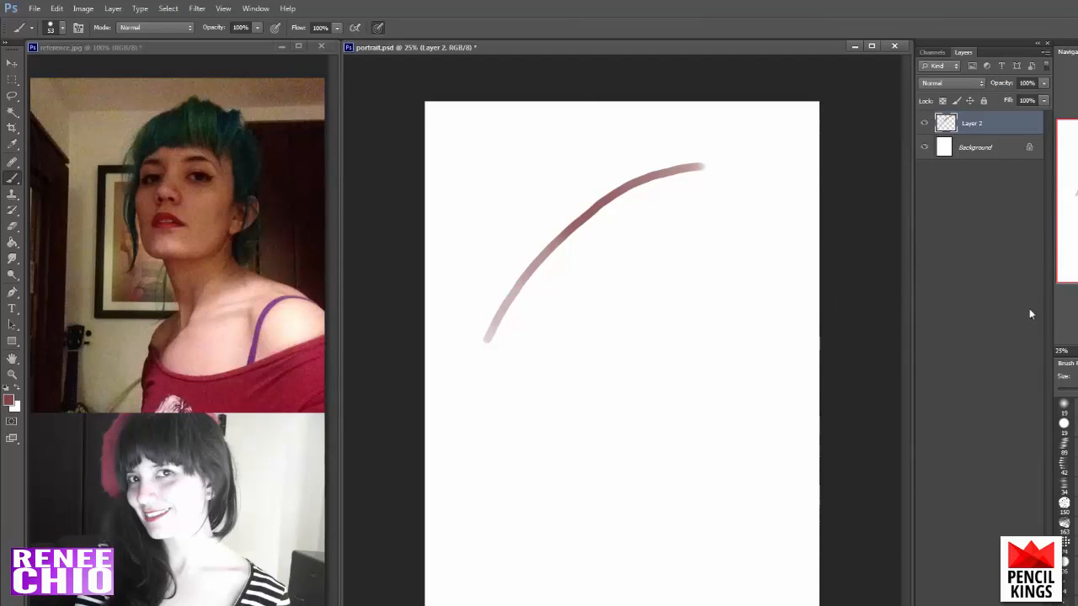
pyautogui.moveTo(516, 364)
pyautogui.mouseDown()
pyautogui.moveTo(601, 265)
pyautogui.moveTo(645, 234)
pyautogui.moveTo(713, 212)
pyautogui.mouseUp()
pyautogui.moveTo(544, 365)
pyautogui.mouseDown()
pyautogui.moveTo(596, 301)
pyautogui.moveTo(657, 266)
pyautogui.mouseUp()
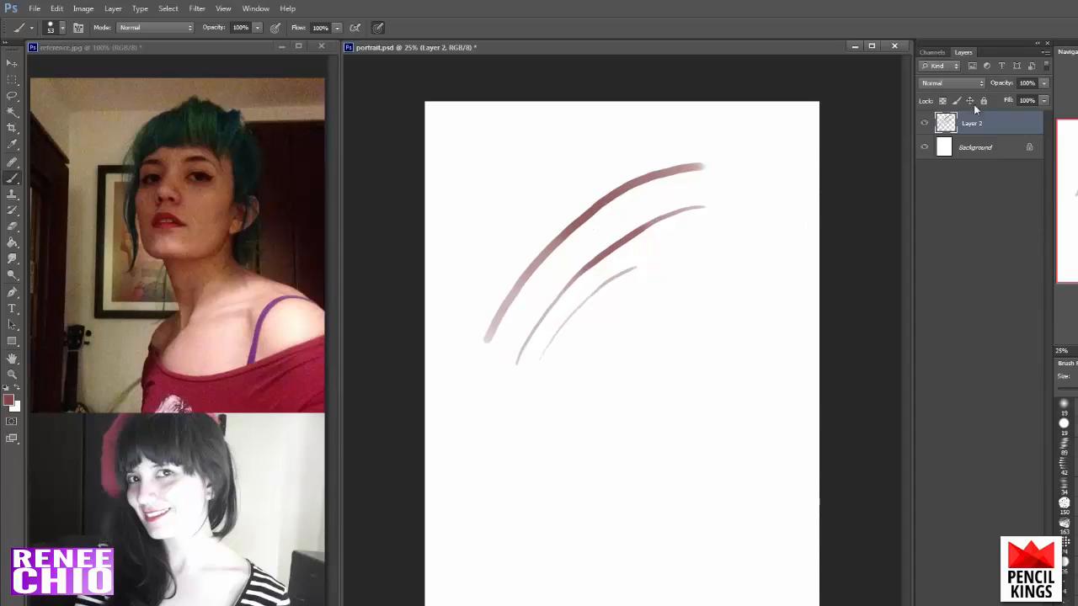
# - Hide the test-stroke layer and add a new empty layer above it
pyautogui.click(924, 123)
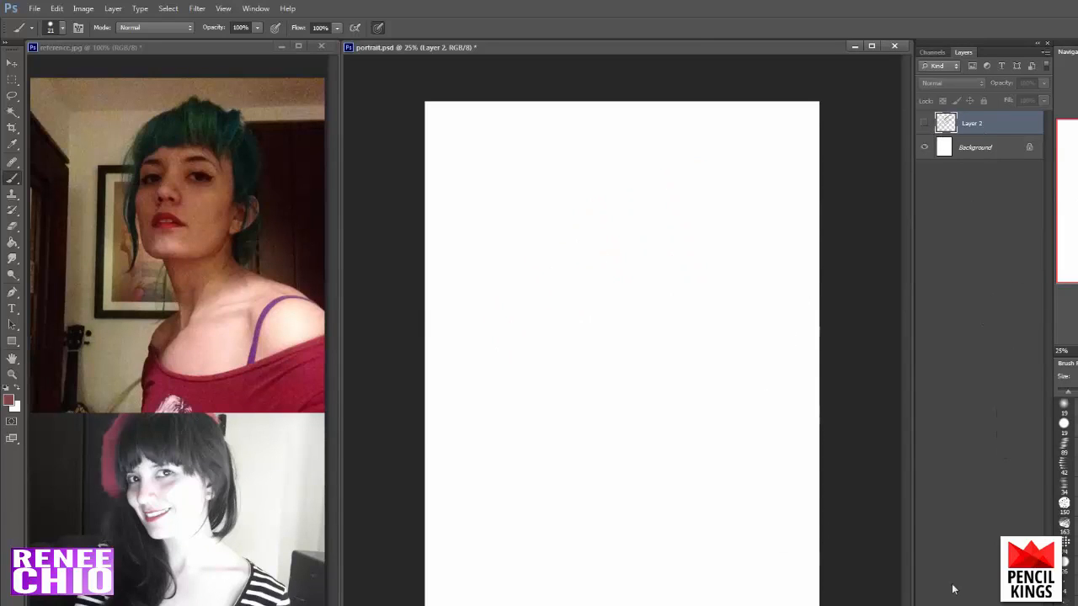
pyautogui.hotkey('ctrl', 'shift', 'alt', 'n')
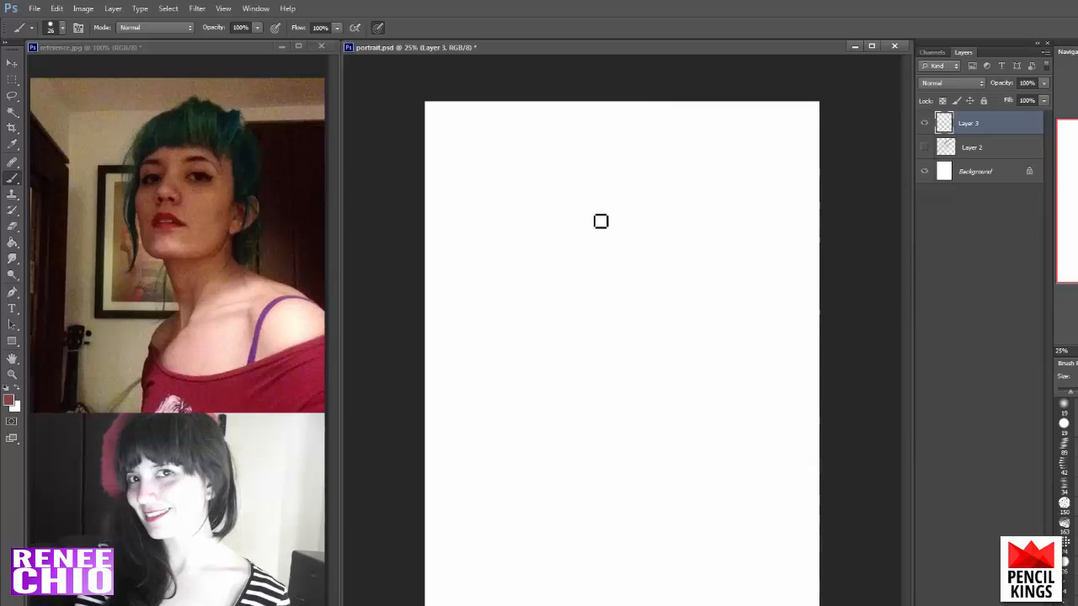
# - Choose a muted dark red and sketch the head circle with curved vertical and eye-level guidelines in the canvas's upper half
pyautogui.click(10, 401)
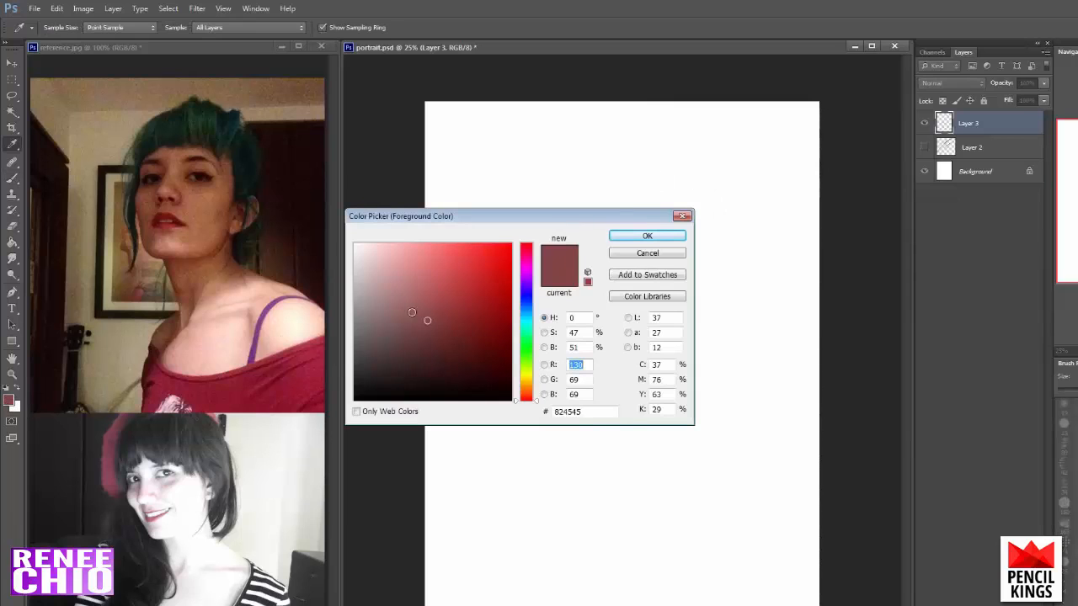
pyautogui.moveTo(428, 316)
pyautogui.mouseDown()
pyautogui.moveTo(416, 349)
pyautogui.moveTo(422, 318)
pyautogui.mouseUp()
pyautogui.click(652, 237)
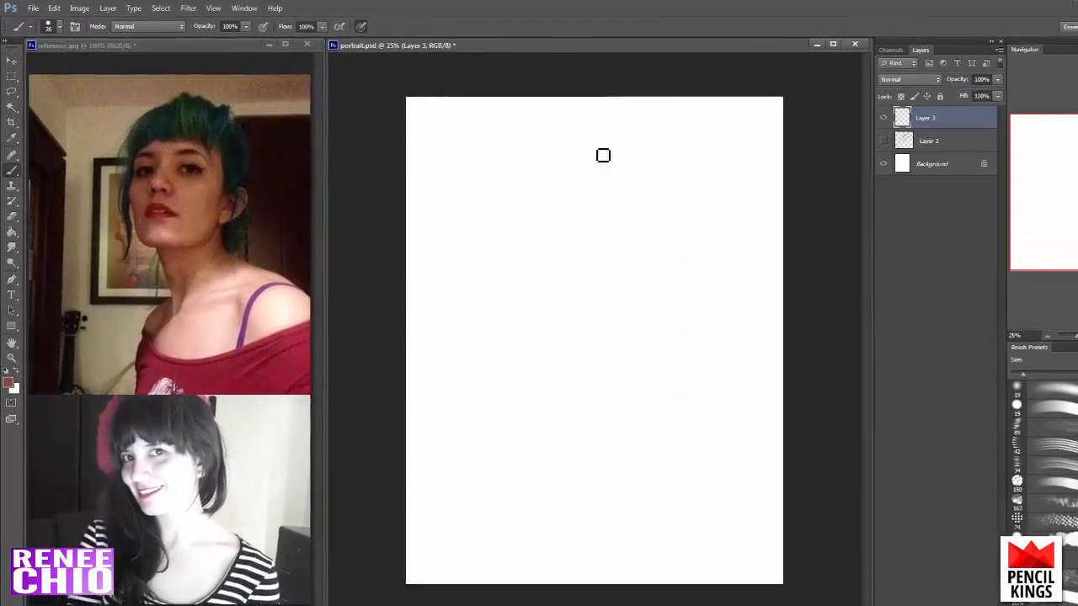
pyautogui.moveTo(603, 145)
pyautogui.mouseDown()
pyautogui.moveTo(553, 167)
pyautogui.moveTo(619, 277)
pyautogui.moveTo(518, 244)
pyautogui.moveTo(566, 268)
pyautogui.mouseUp()
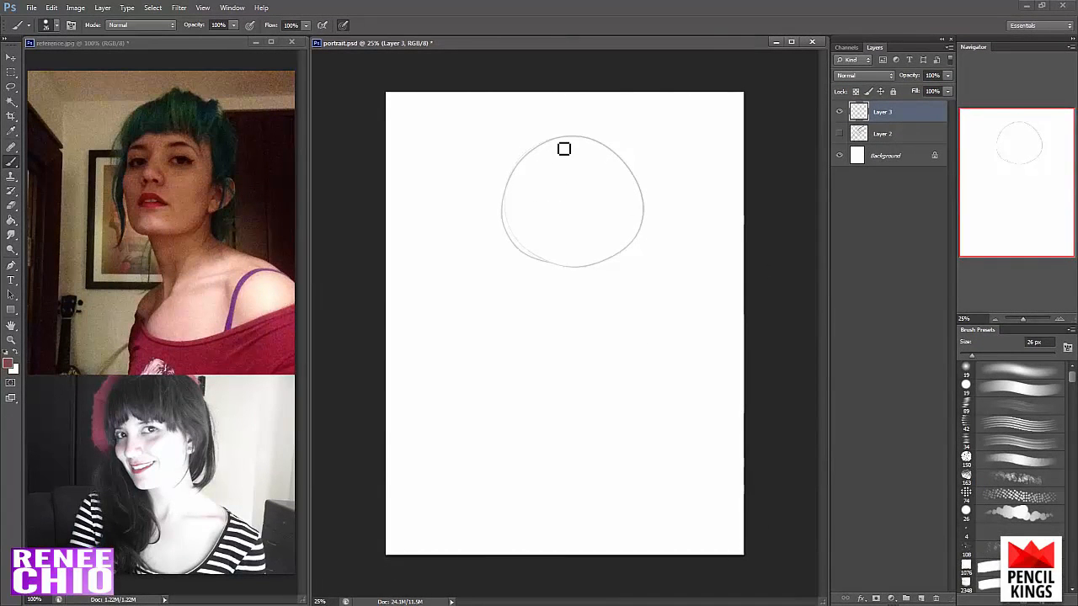
pyautogui.moveTo(555, 144); pyautogui.dragTo(546, 323)
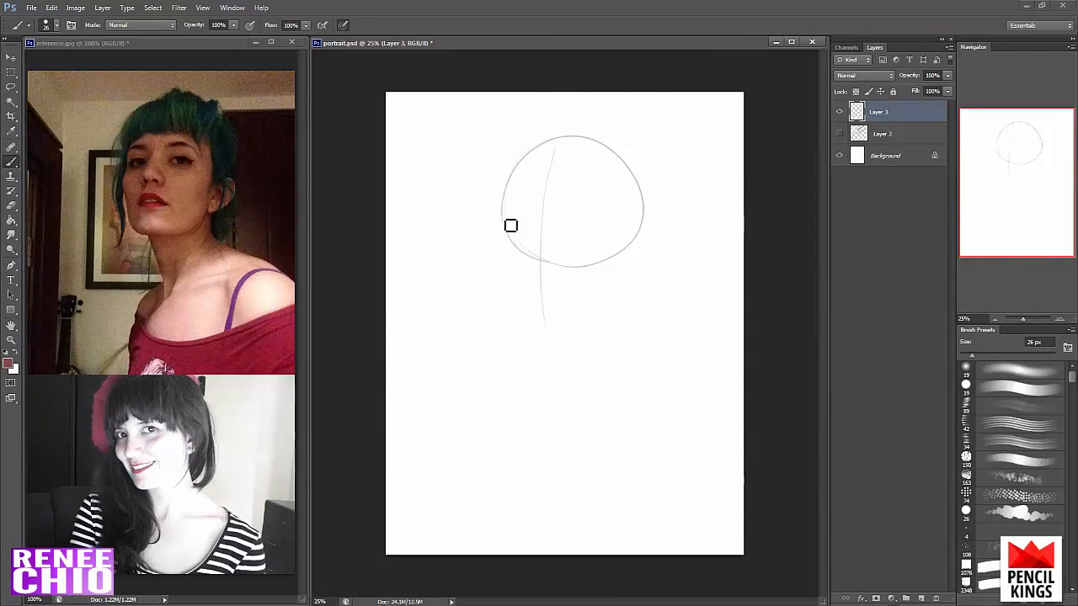
pyautogui.moveTo(503, 218); pyautogui.dragTo(563, 210)
pyautogui.moveTo(496, 220); pyautogui.dragTo(599, 208)
# - Sketch the nose beside the vertical guideline, with a curved bridge line, tip and nostrils, undoing misplaced strokes
pyautogui.moveTo(530, 196); pyautogui.dragTo(542, 212)
pyautogui.hotkey('ctrl', 'z')
pyautogui.click(546, 226)
pyautogui.hotkey('ctrl', 'z')
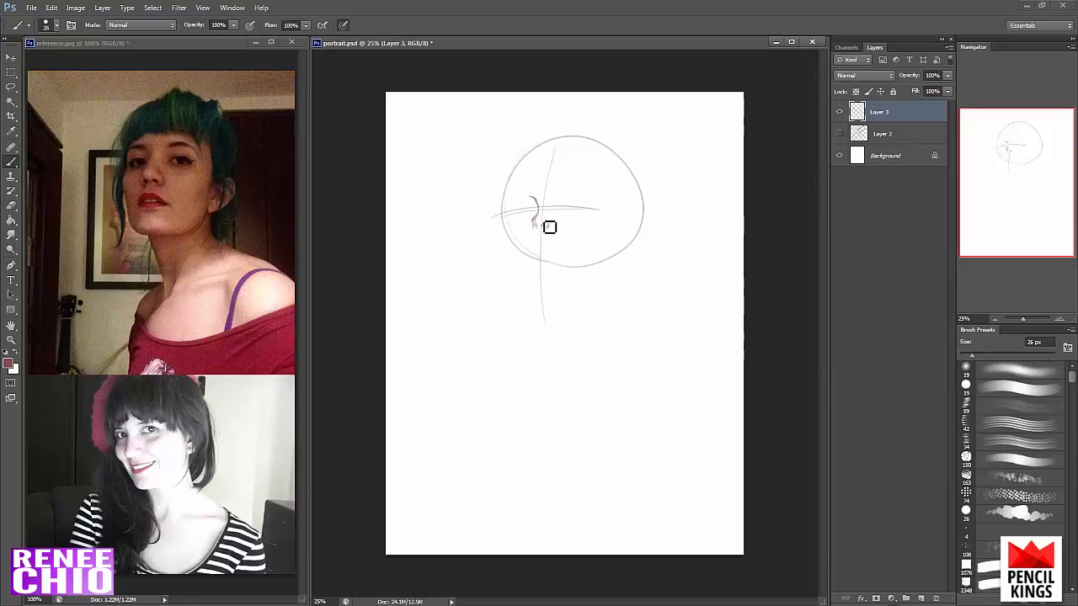
pyautogui.moveTo(535, 226); pyautogui.dragTo(538, 239)
pyautogui.hotkey('ctrl', 'z')
pyautogui.moveTo(548, 224); pyautogui.dragTo(547, 228)
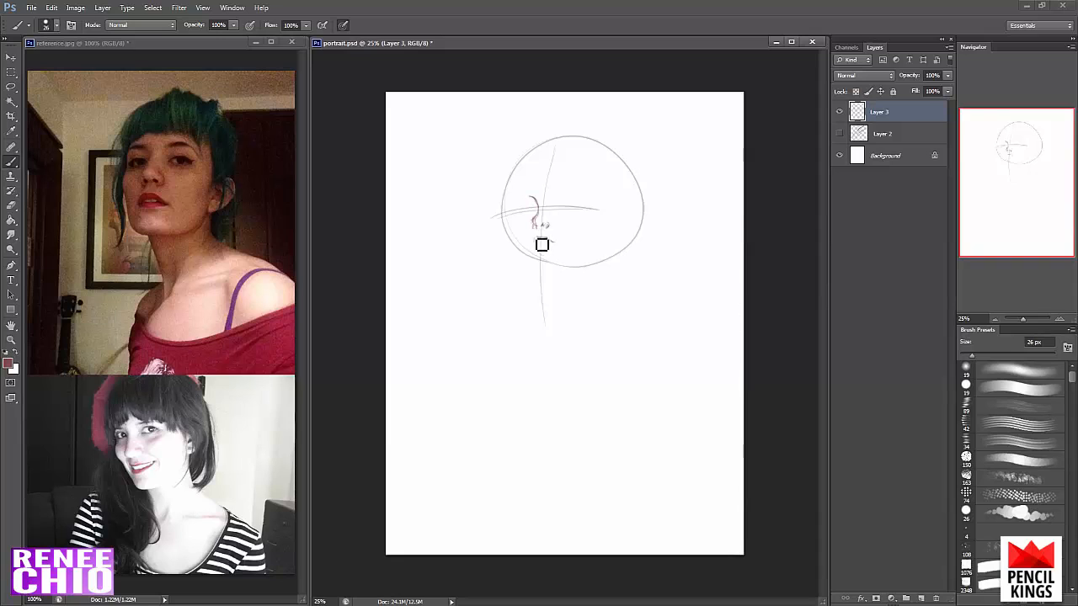
# - Sketch and shade the lips below the nose, trimming them with the eraser, and strengthen the nose bridge line
pyautogui.moveTo(535, 240); pyautogui.dragTo(549, 240)
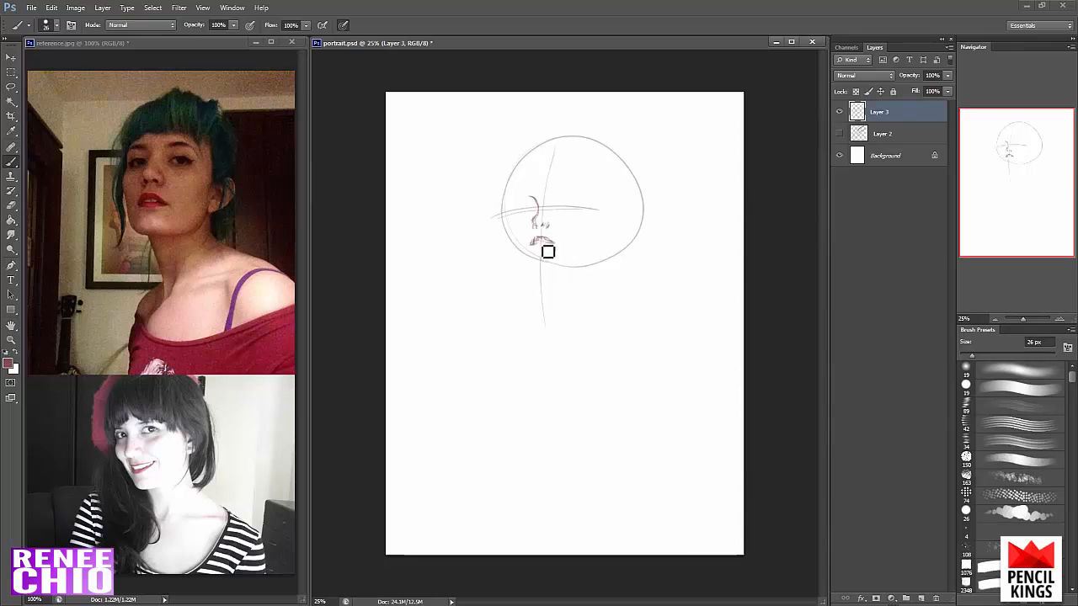
pyautogui.press('e')
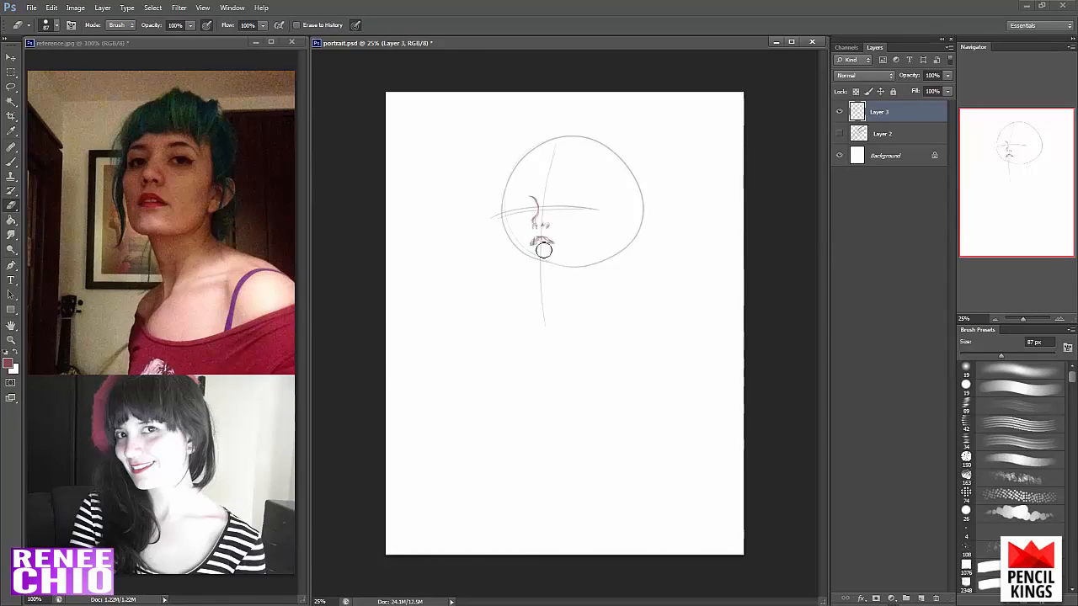
pyautogui.press('b')
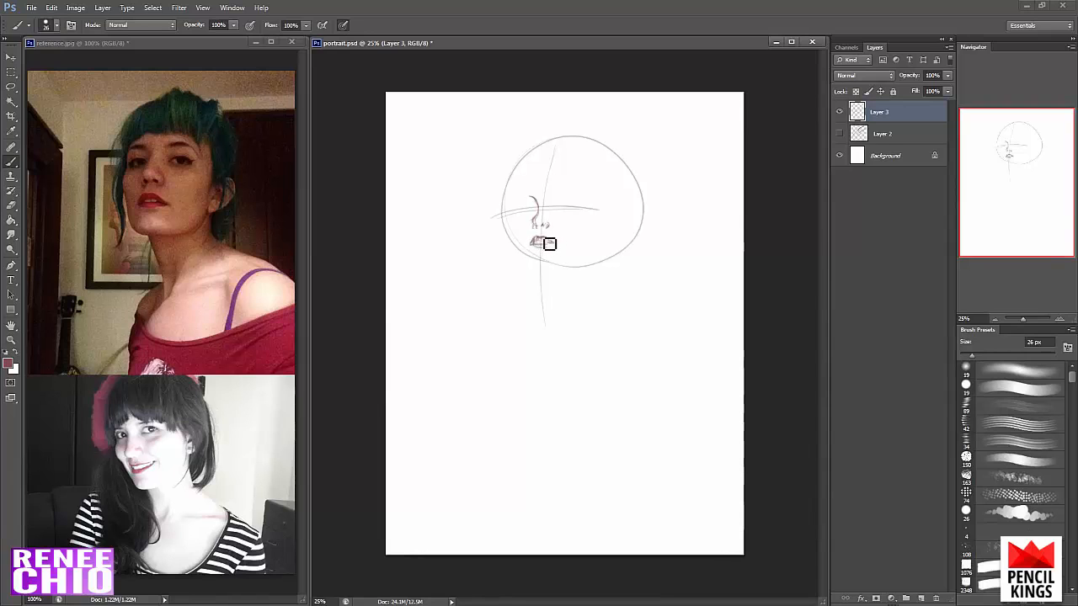
pyautogui.moveTo(550, 244); pyautogui.dragTo(538, 248)
pyautogui.moveTo(531, 197); pyautogui.dragTo(535, 221)
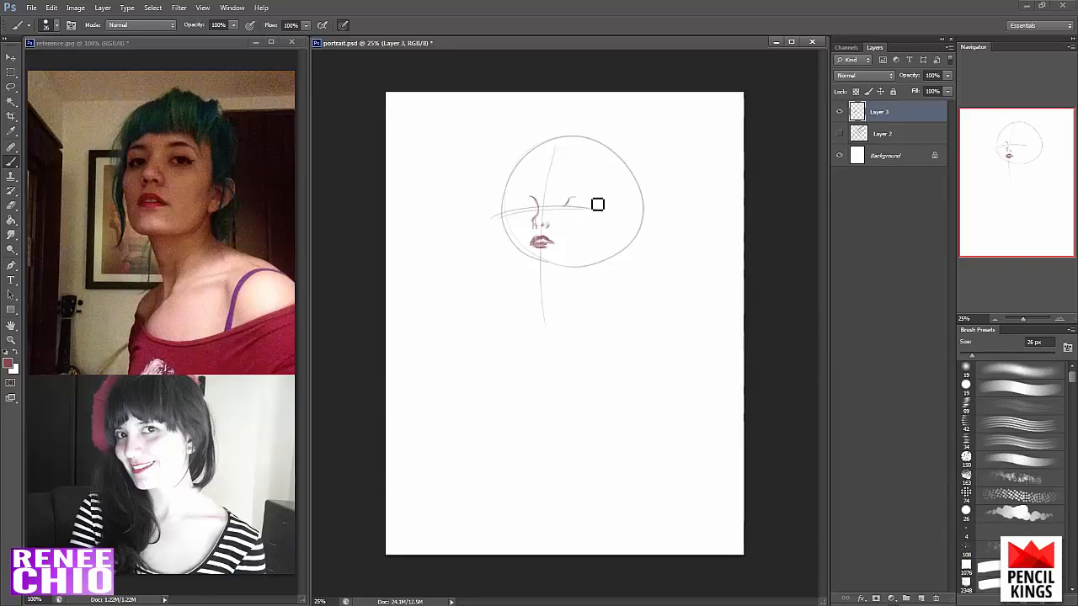
# - Sketch both eyes along the horizontal guideline, with lid outlines, irises, upper lashes and eyelid creases
pyautogui.moveTo(575, 208); pyautogui.dragTo(602, 208)
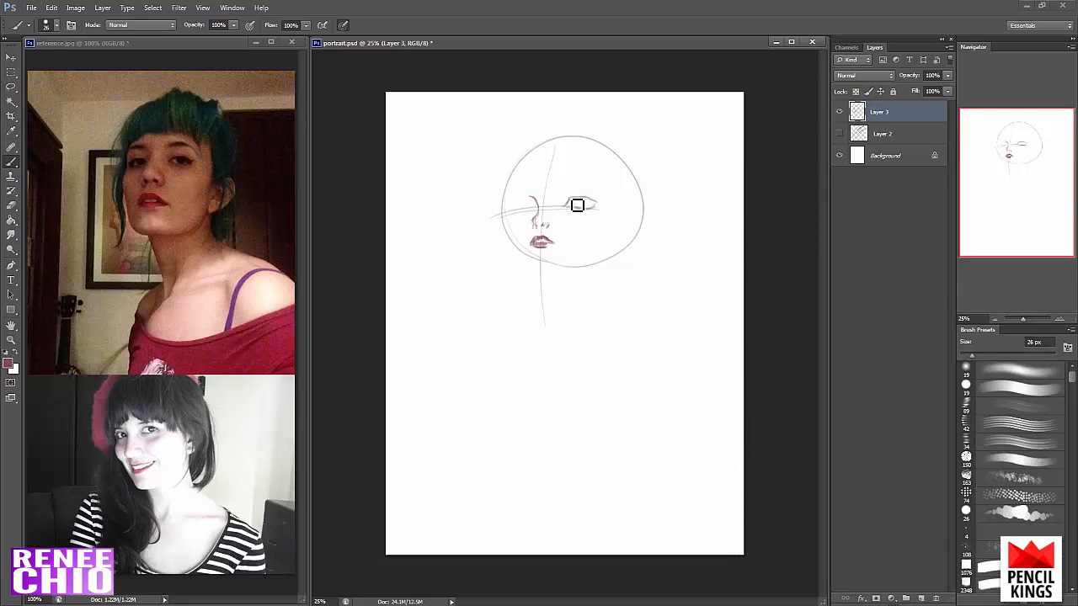
pyautogui.moveTo(588, 203); pyautogui.dragTo(606, 208)
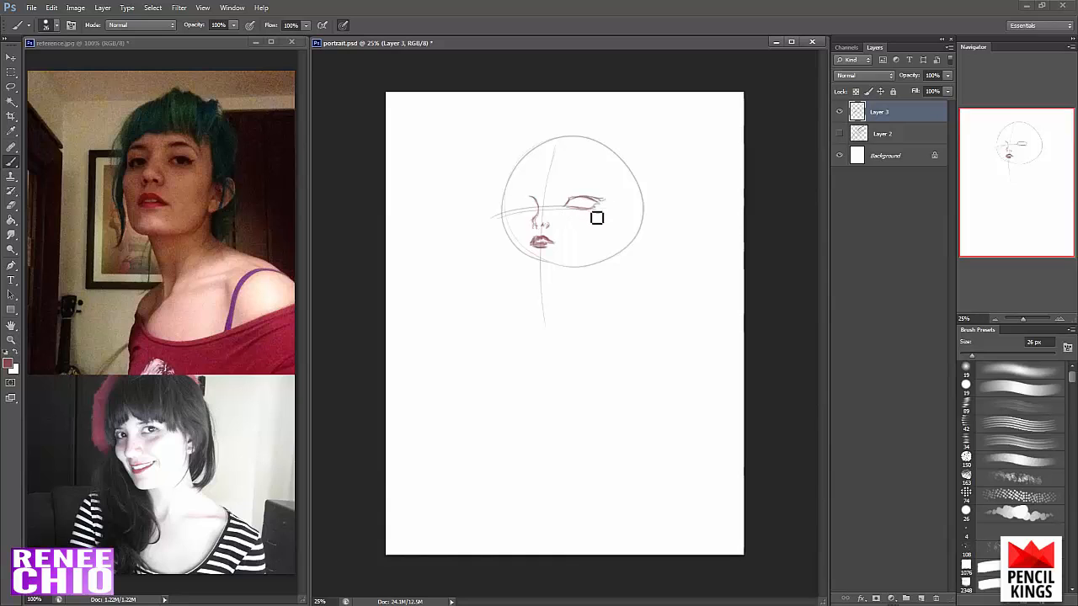
pyautogui.moveTo(513, 202); pyautogui.dragTo(532, 209)
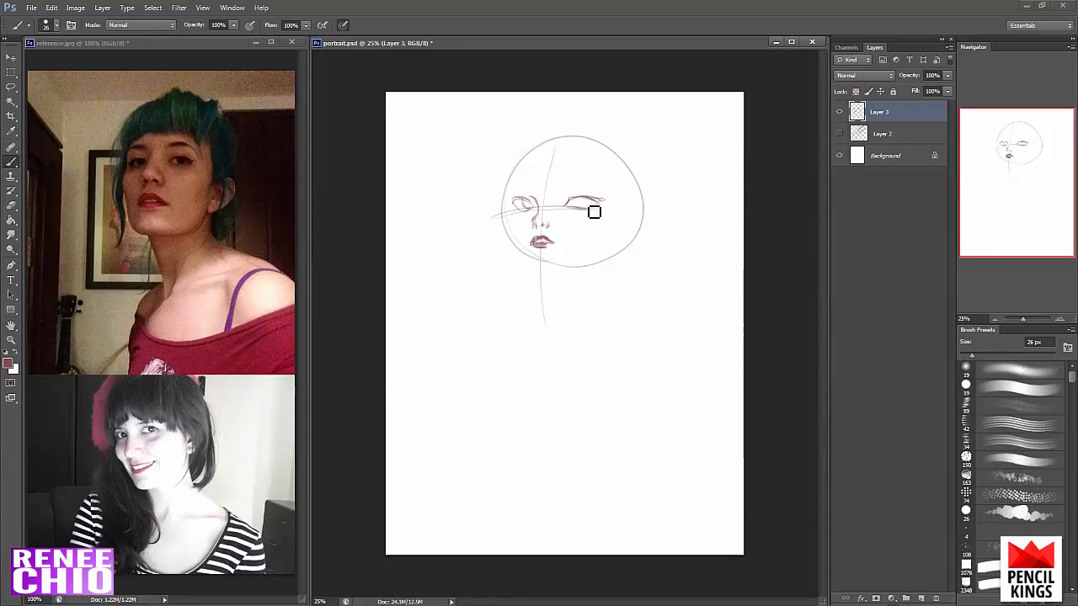
pyautogui.moveTo(582, 200); pyautogui.dragTo(590, 210)
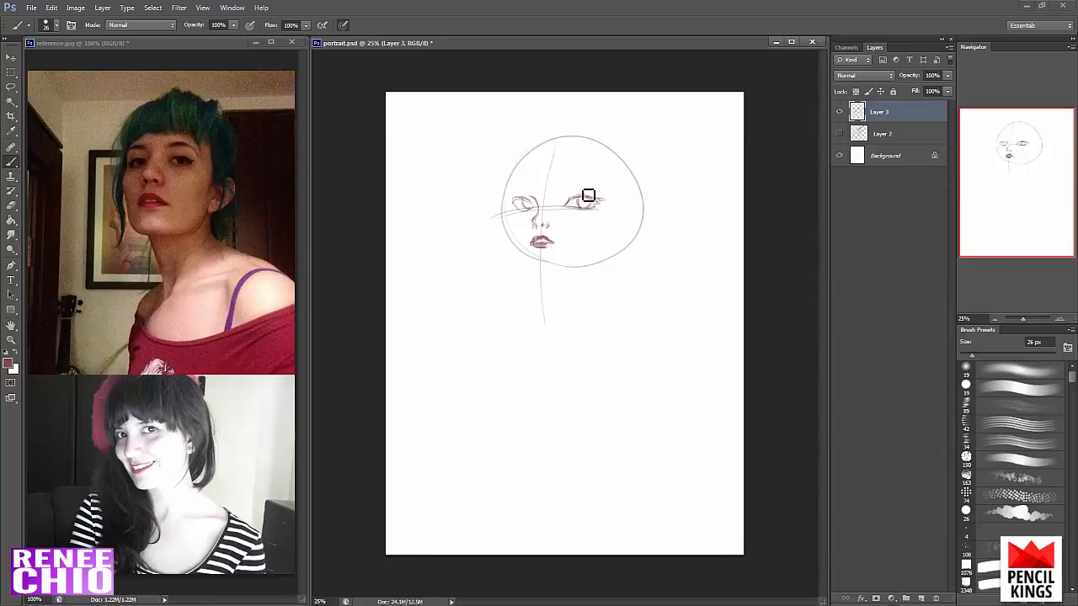
pyautogui.moveTo(580, 196); pyautogui.dragTo(600, 205)
pyautogui.moveTo(516, 196); pyautogui.dragTo(533, 200)
pyautogui.moveTo(577, 202); pyautogui.dragTo(592, 198)
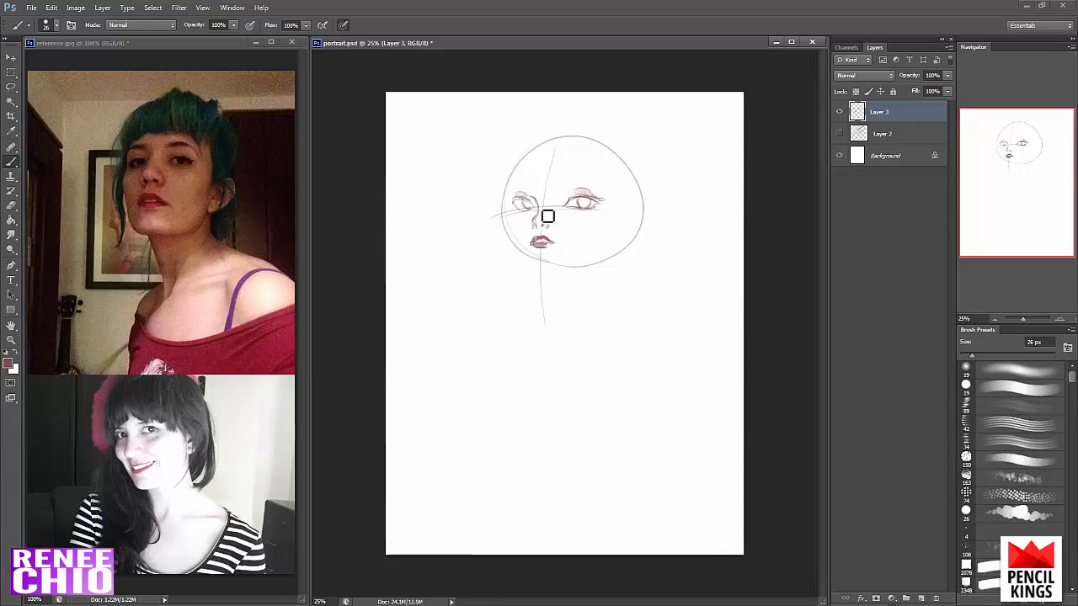
# - Clean up the lips' edge with a 15 px hard round eraser and sketch the face contour from left temple to chin
pyautogui.press('e')
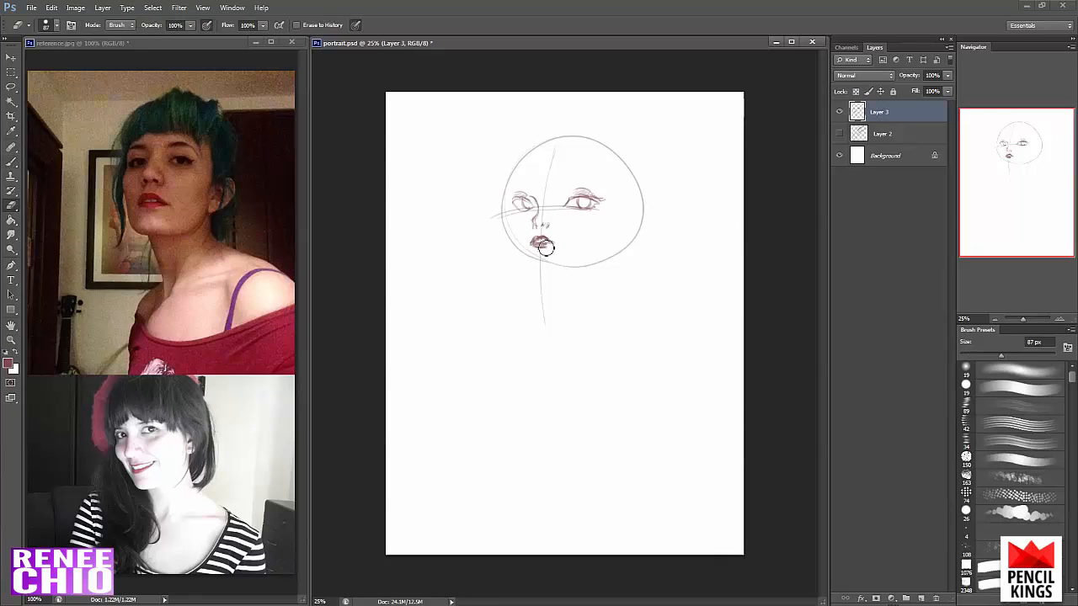
pyautogui.click(982, 380)
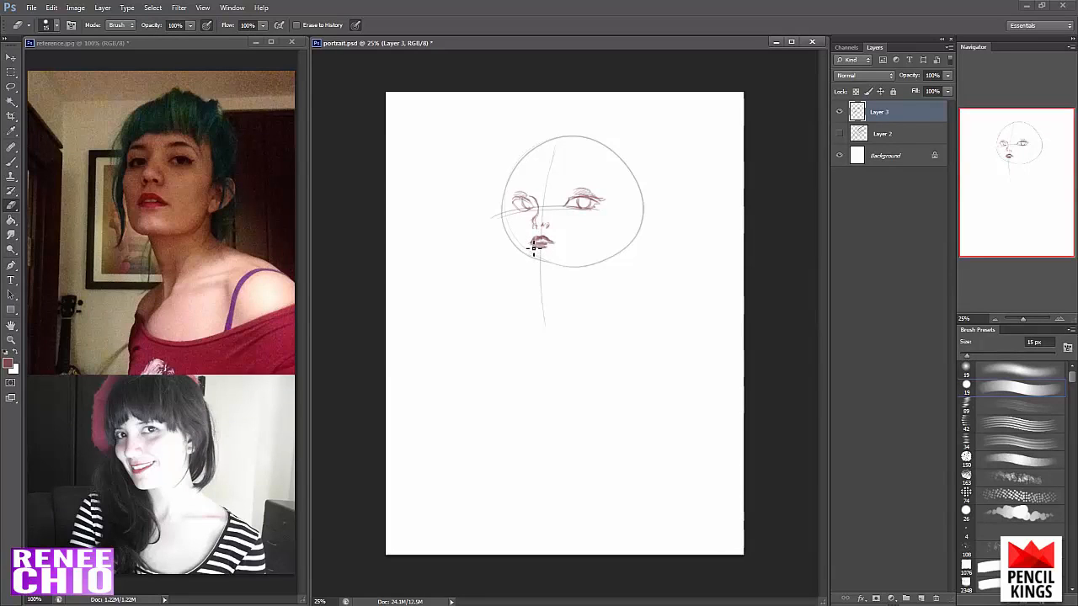
pyautogui.press('b')
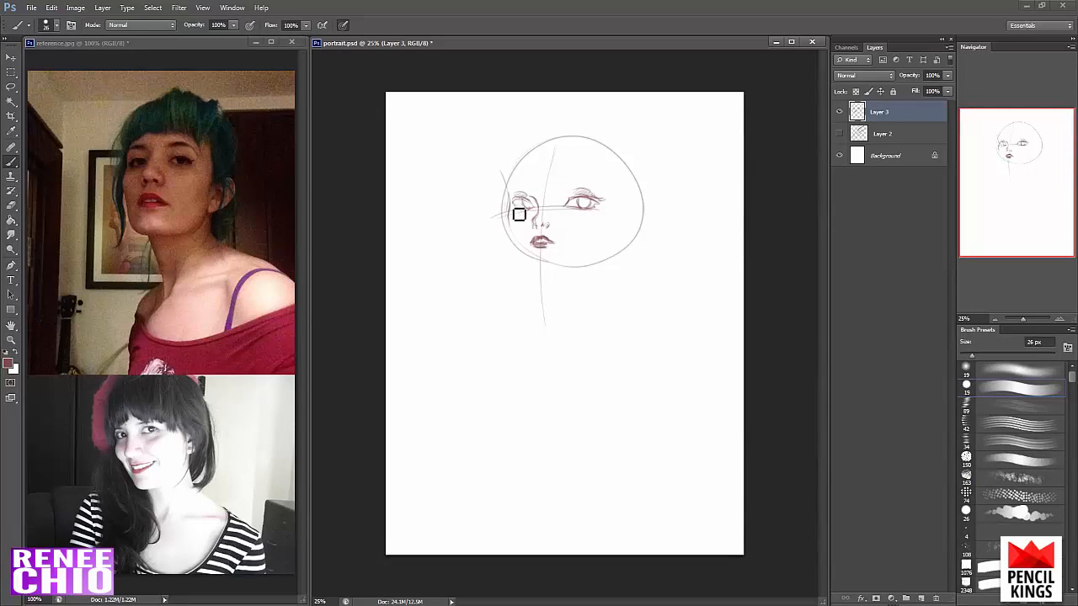
pyautogui.moveTo(508, 221)
pyautogui.mouseDown()
pyautogui.moveTo(522, 255)
pyautogui.moveTo(517, 230)
pyautogui.moveTo(564, 271)
pyautogui.mouseUp()
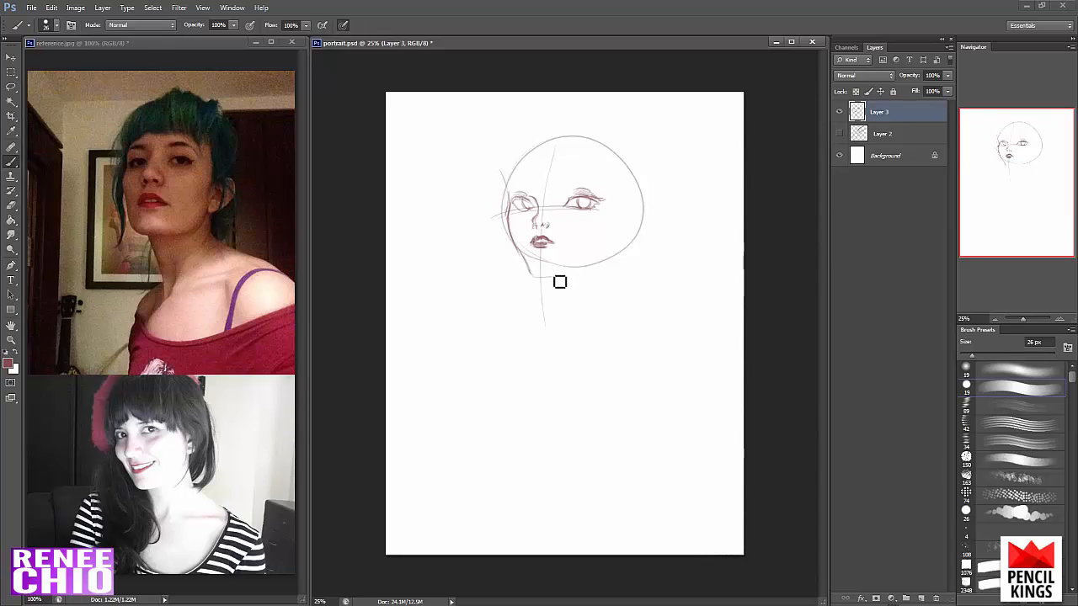
# - Lasso the portrait's right-hand eye, shift it slightly toward the nose with Free Transform, and deselect it
pyautogui.click(11, 87)
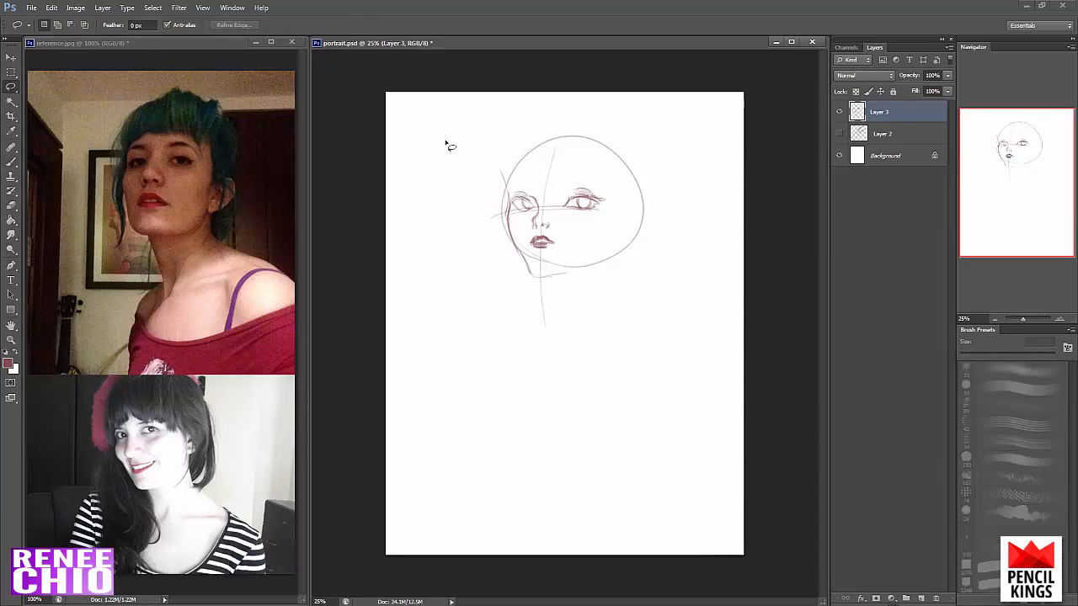
pyautogui.moveTo(583, 180); pyautogui.dragTo(603, 188)
pyautogui.hotkey('ctrl', 't')
pyautogui.moveTo(558, 224); pyautogui.dragTo(556, 225)
pyautogui.press('Return')
pyautogui.press('v')
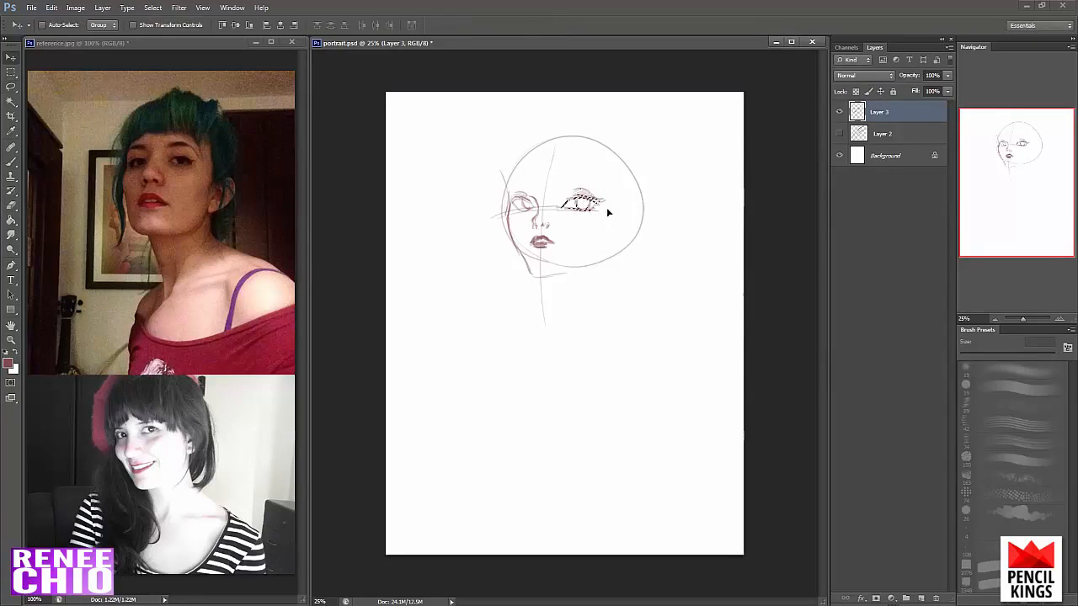
pyautogui.hotkey('ctrl', 'd')
# - Reinforce the chin line and draw an outer contour around the top of the head
pyautogui.press('b')
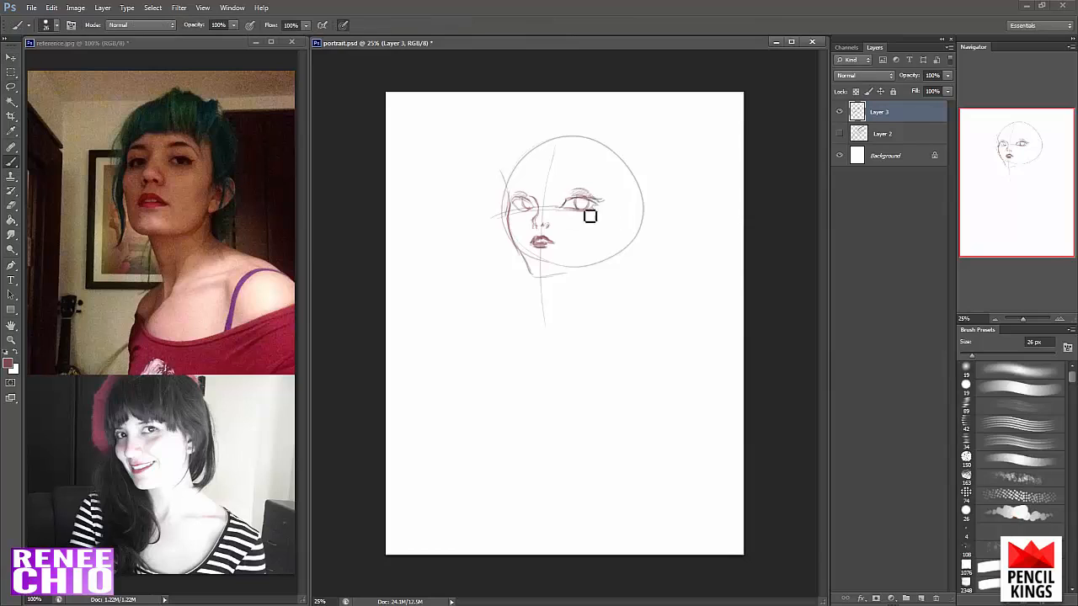
pyautogui.moveTo(534, 272); pyautogui.dragTo(573, 270)
pyautogui.moveTo(516, 155)
pyautogui.mouseDown()
pyautogui.moveTo(508, 187)
pyautogui.moveTo(546, 144)
pyautogui.moveTo(620, 149)
pyautogui.moveTo(640, 169)
pyautogui.moveTo(649, 214)
pyautogui.mouseUp()
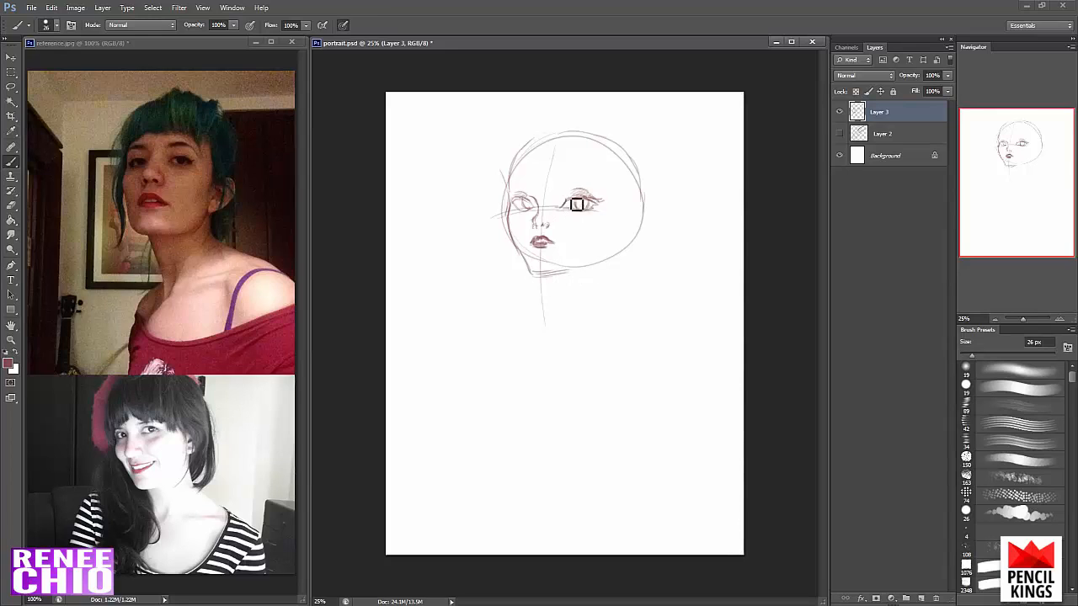
# - Shade the irises, darken the lash lines and sketch both eyebrows above the eyes
pyautogui.moveTo(577, 204)
pyautogui.mouseDown()
pyautogui.moveTo(606, 205)
pyautogui.moveTo(586, 215)
pyautogui.moveTo(592, 208)
pyautogui.moveTo(524, 198)
pyautogui.mouseUp()
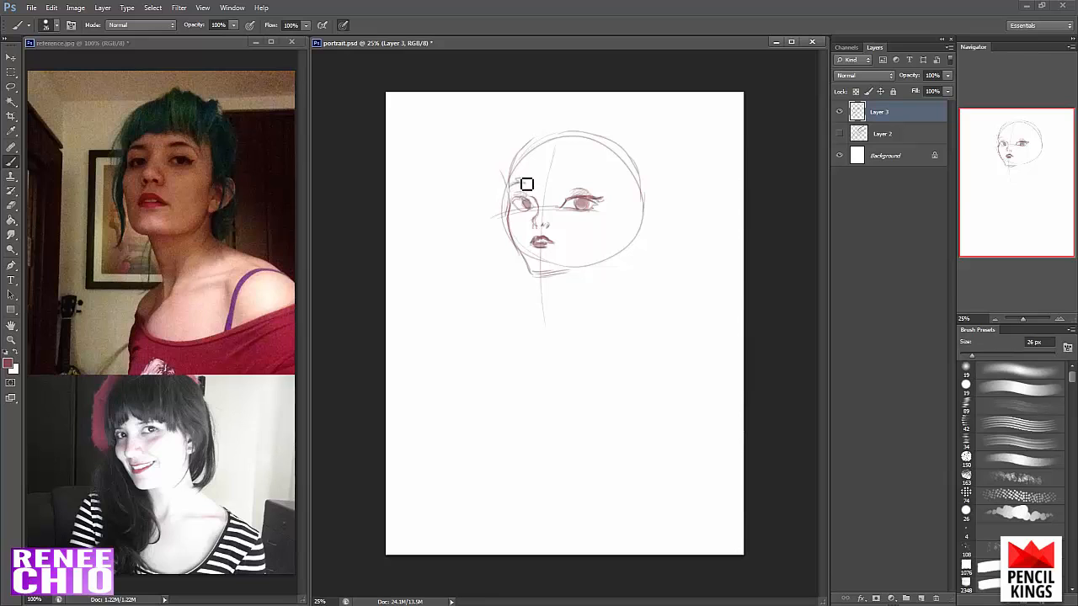
pyautogui.moveTo(527, 182)
pyautogui.mouseDown()
pyautogui.moveTo(511, 184)
pyautogui.moveTo(603, 185)
pyautogui.mouseUp()
pyautogui.moveTo(538, 209)
pyautogui.mouseDown()
pyautogui.moveTo(513, 205)
pyautogui.moveTo(529, 207)
pyautogui.moveTo(520, 216)
pyautogui.moveTo(616, 207)
pyautogui.mouseUp()
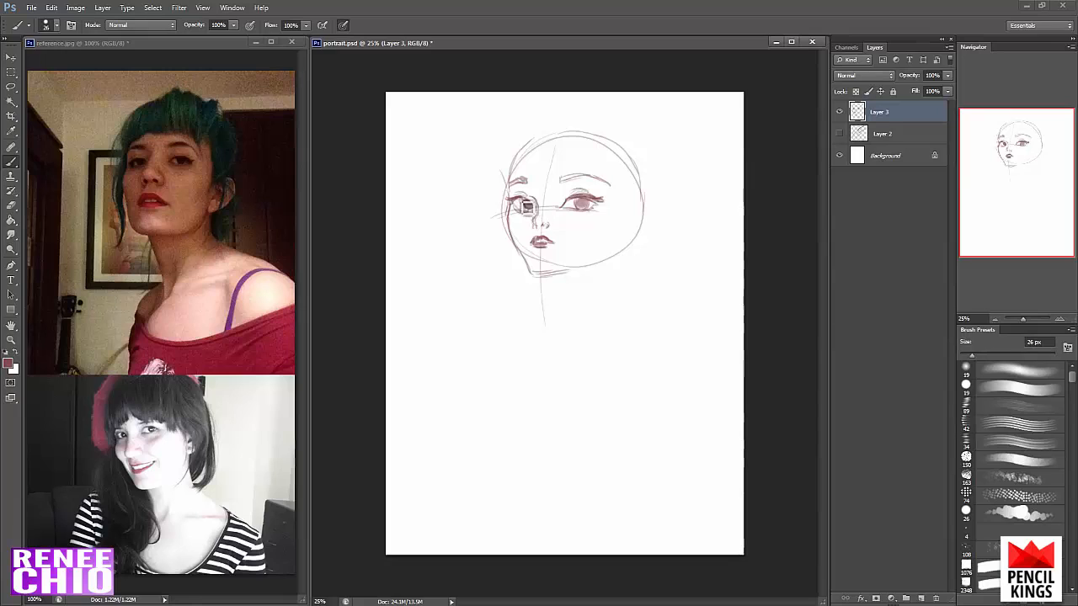
pyautogui.moveTo(528, 207); pyautogui.dragTo(601, 207)
# - Refine the right-hand eye's outer lash tip with the eraser and redraw its lash and iris details
pyautogui.press('e')
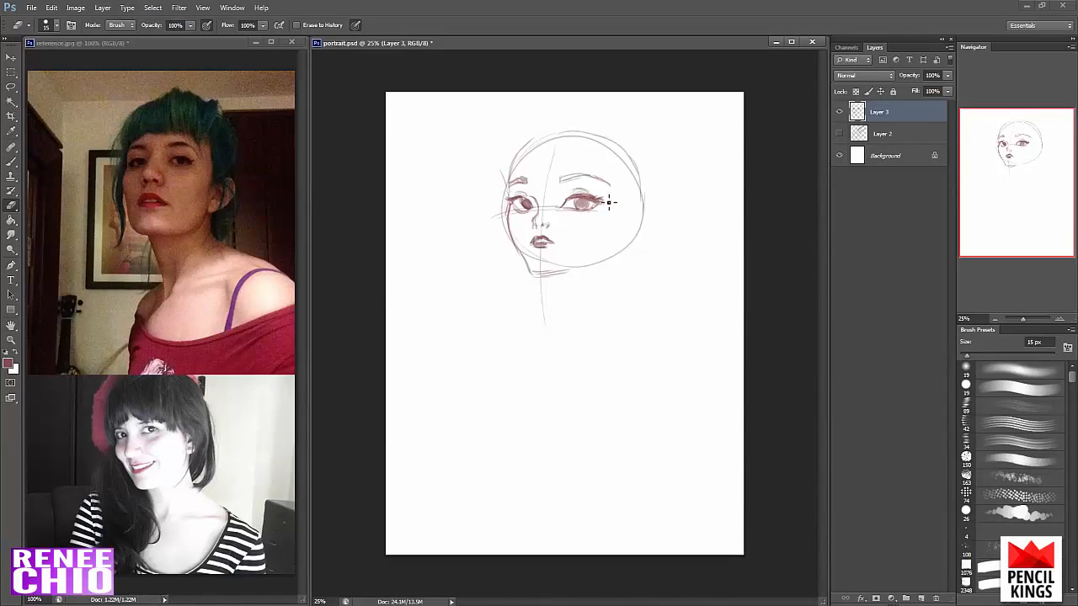
pyautogui.press('b')
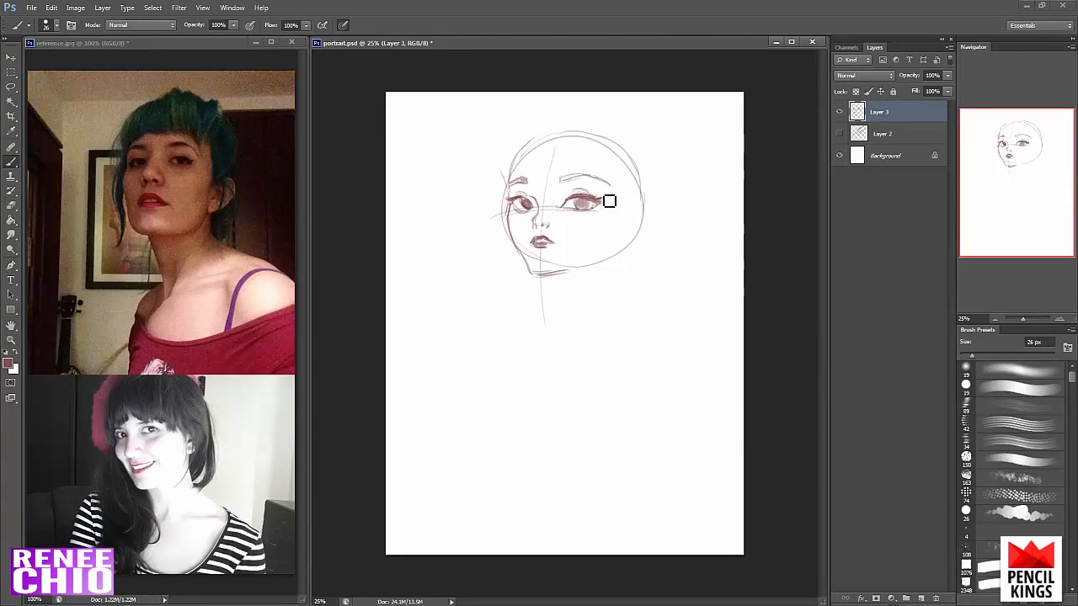
pyautogui.moveTo(610, 201)
pyautogui.mouseDown()
pyautogui.moveTo(573, 204)
pyautogui.moveTo(597, 203)
pyautogui.moveTo(589, 208)
pyautogui.mouseUp()
# - Lasso the portrait's left-hand eye, shift it slightly toward the nose, and return to the brush for touch-ups
pyautogui.press('l')
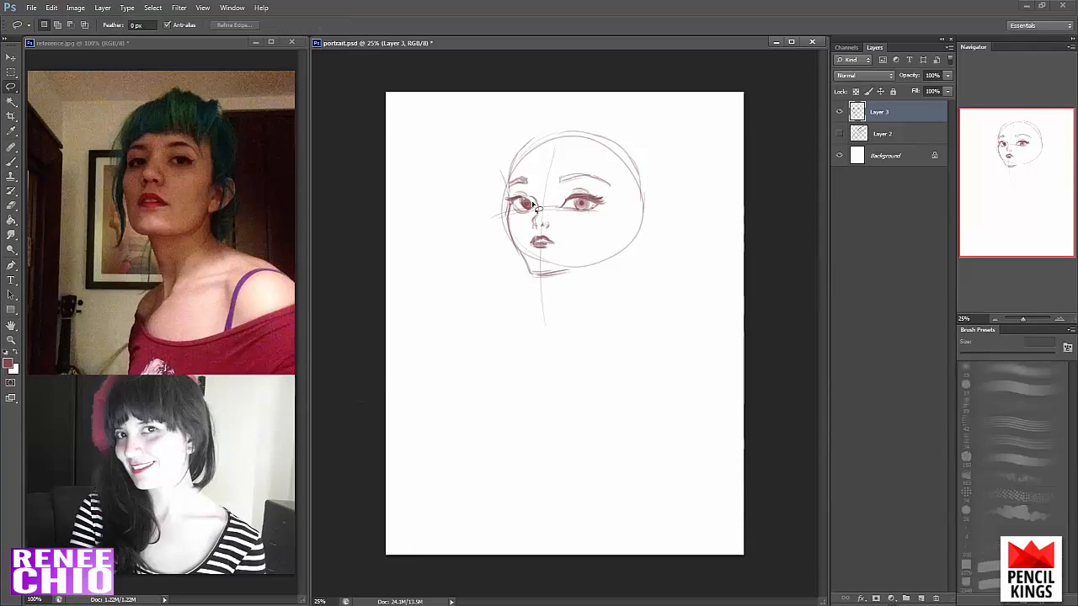
pyautogui.moveTo(515, 213); pyautogui.dragTo(514, 215)
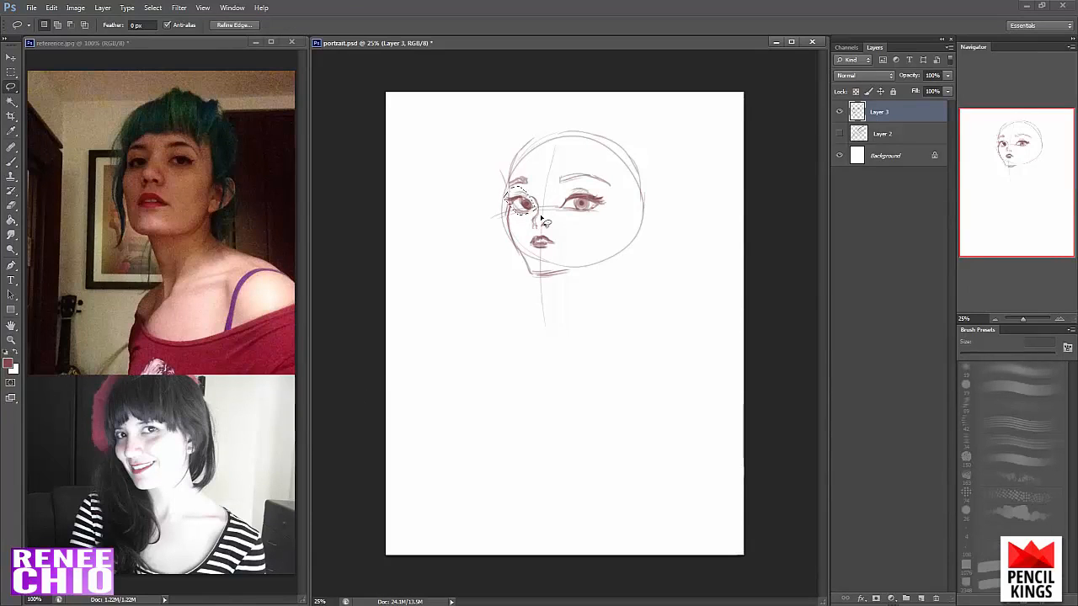
pyautogui.press('v')
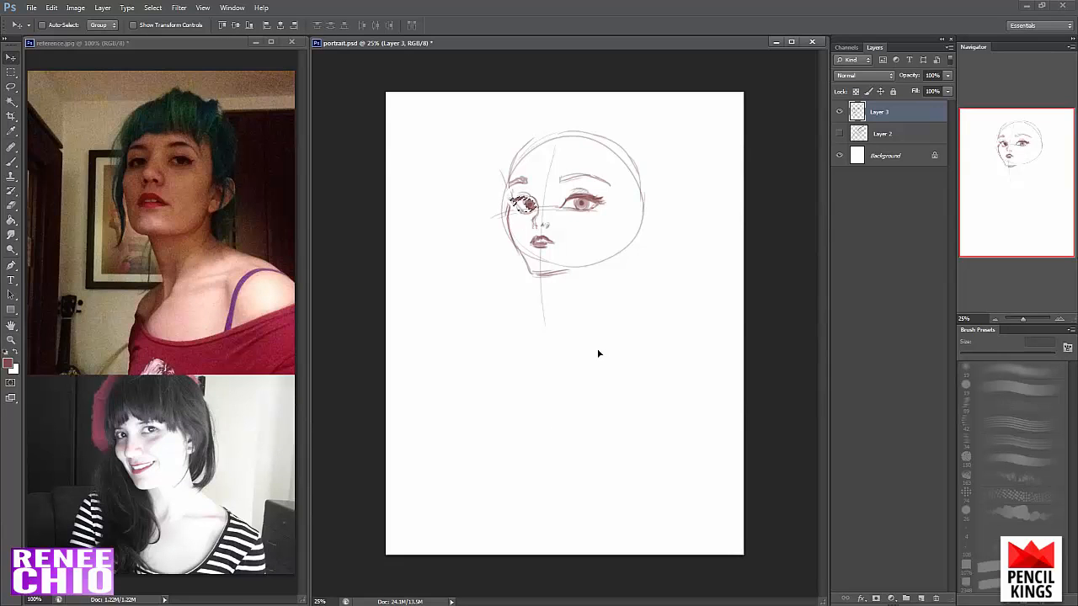
pyautogui.press('e')
pyautogui.press('b')
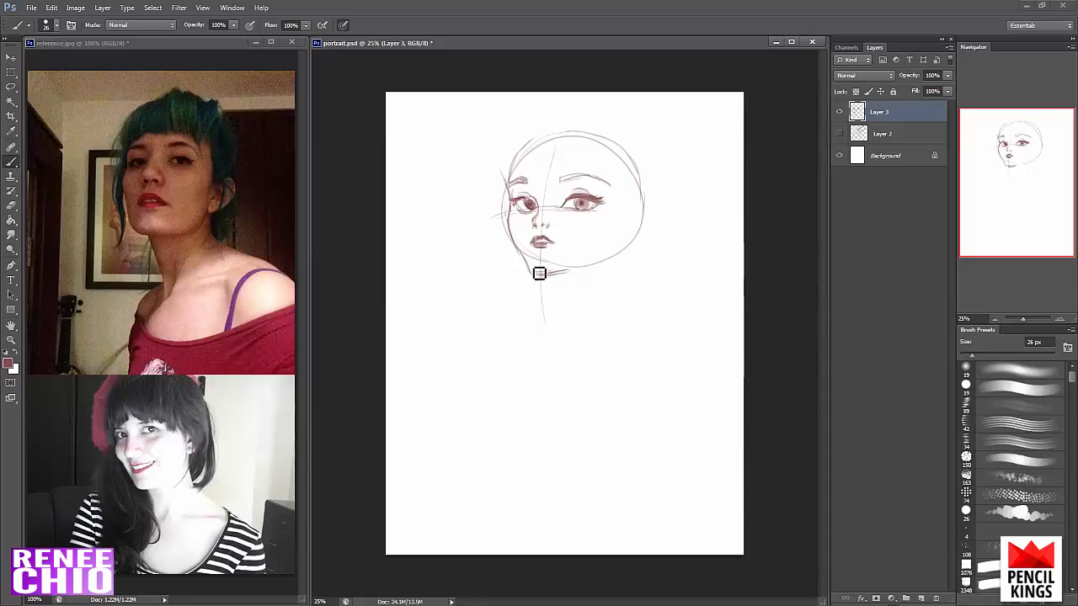
# - Darken the lips and jawline and reinforce the contour over the top of the head
pyautogui.moveTo(542, 246); pyautogui.dragTo(553, 243)
pyautogui.moveTo(539, 275); pyautogui.dragTo(596, 272)
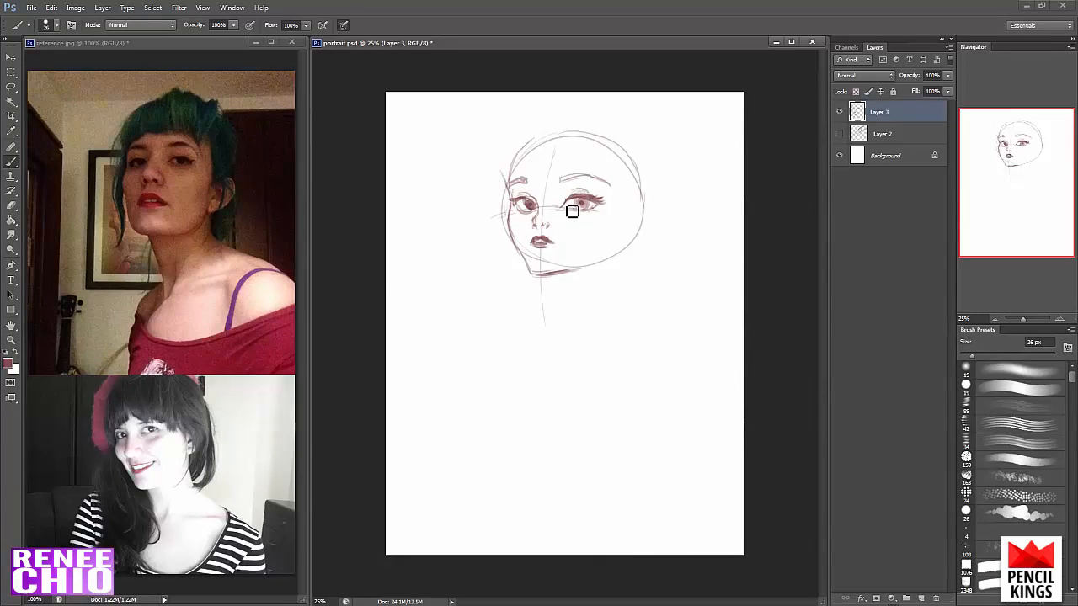
pyautogui.moveTo(560, 205); pyautogui.dragTo(563, 207)
pyautogui.moveTo(519, 179)
pyautogui.mouseDown()
pyautogui.moveTo(536, 144)
pyautogui.moveTo(528, 155)
pyautogui.moveTo(586, 135)
pyautogui.moveTo(651, 164)
pyautogui.moveTo(644, 210)
pyautogui.mouseUp()
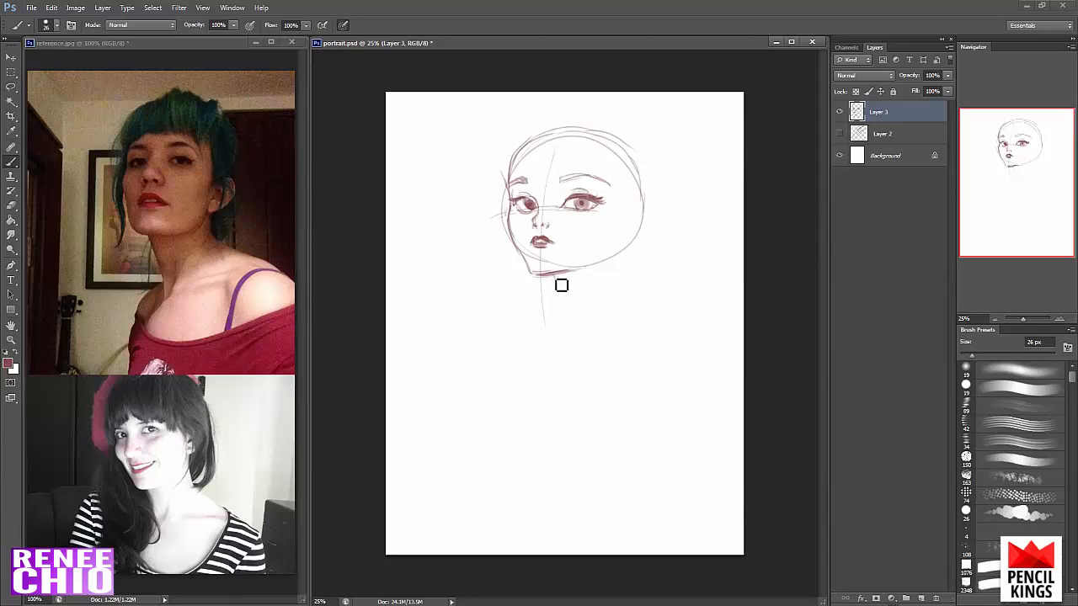
# - Sketch the front and back of the neck, carrying the back line down into the right-hand shoulder
pyautogui.moveTo(561, 287); pyautogui.dragTo(573, 320)
pyautogui.moveTo(559, 279); pyautogui.dragTo(580, 338)
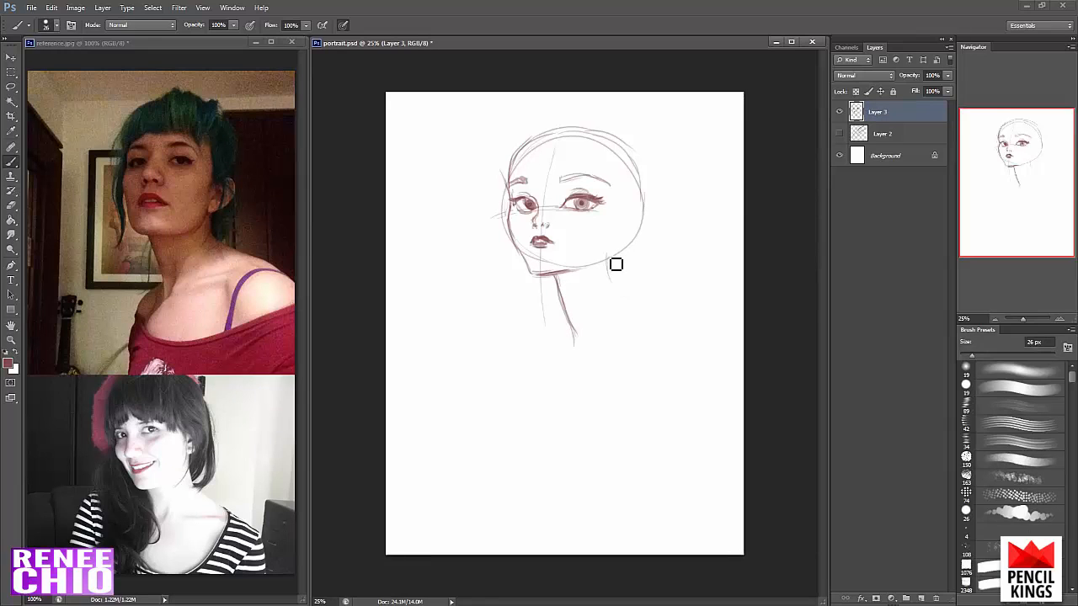
pyautogui.moveTo(616, 267)
pyautogui.mouseDown()
pyautogui.moveTo(618, 291)
pyautogui.moveTo(674, 326)
pyautogui.mouseUp()
# - Erase the right-hand shoulder line, redraw it at a steeper slope, and undo the overly thick stroke
pyautogui.press('e')
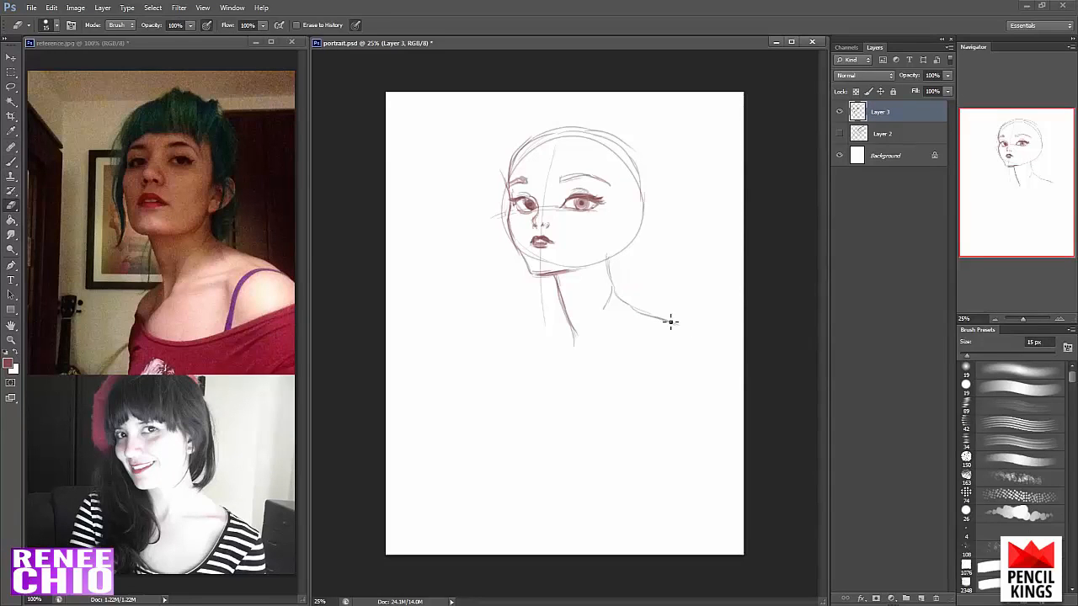
pyautogui.press('b')
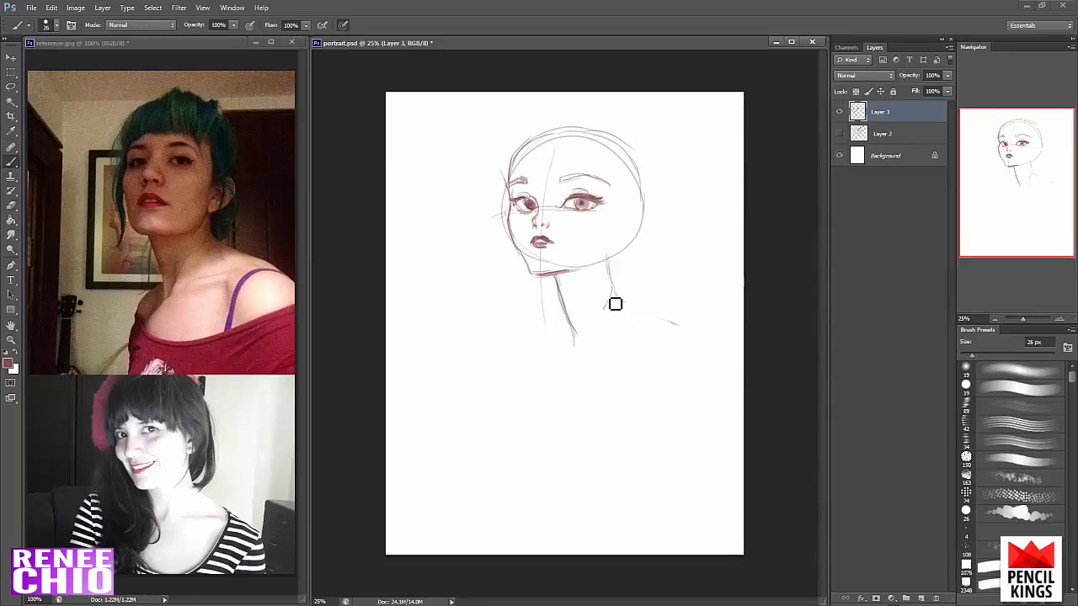
pyautogui.moveTo(619, 292); pyautogui.dragTo(695, 342)
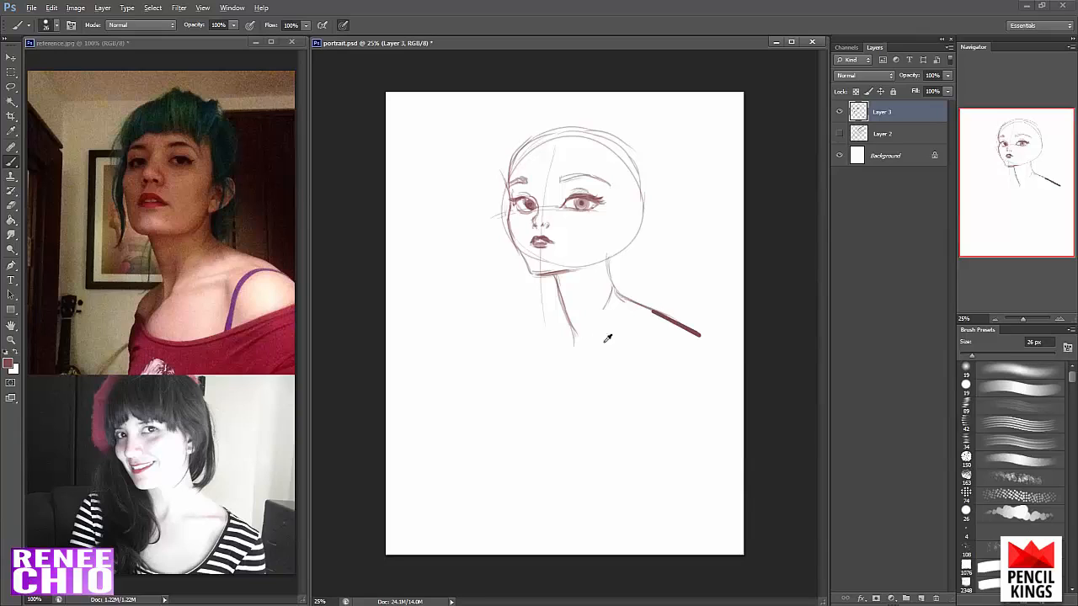
pyautogui.hotkey('ctrl', 'z')
# - Clean up the front neck line with the eraser and sketch the neck muscle, collarbones and left-hand shoulder
pyautogui.press('e')
pyautogui.moveTo(562, 288)
pyautogui.mouseDown()
pyautogui.moveTo(574, 321)
pyautogui.moveTo(562, 294)
pyautogui.mouseUp()
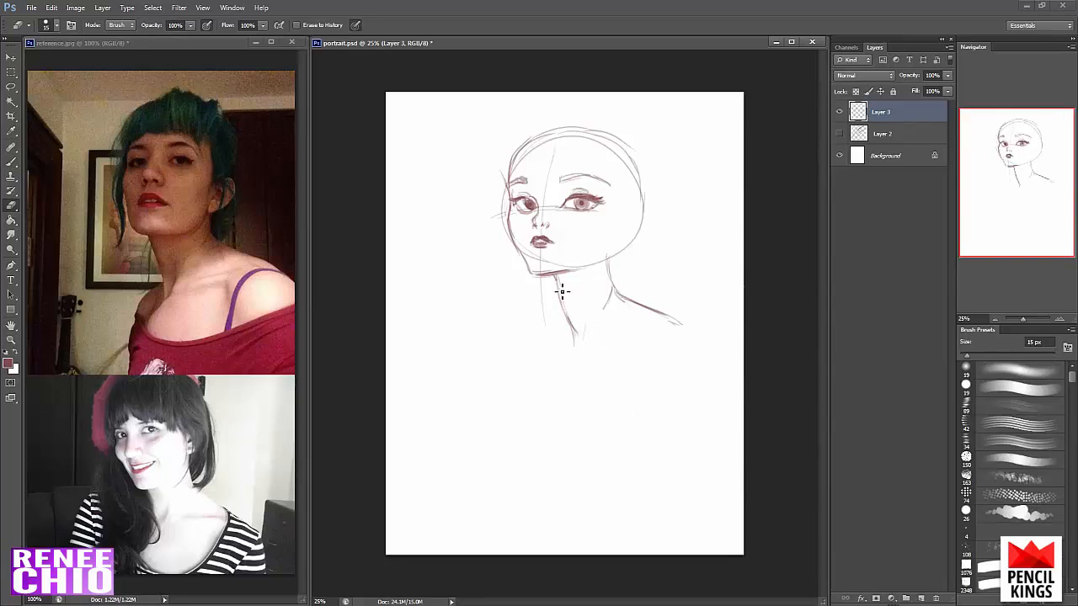
pyautogui.press('b')
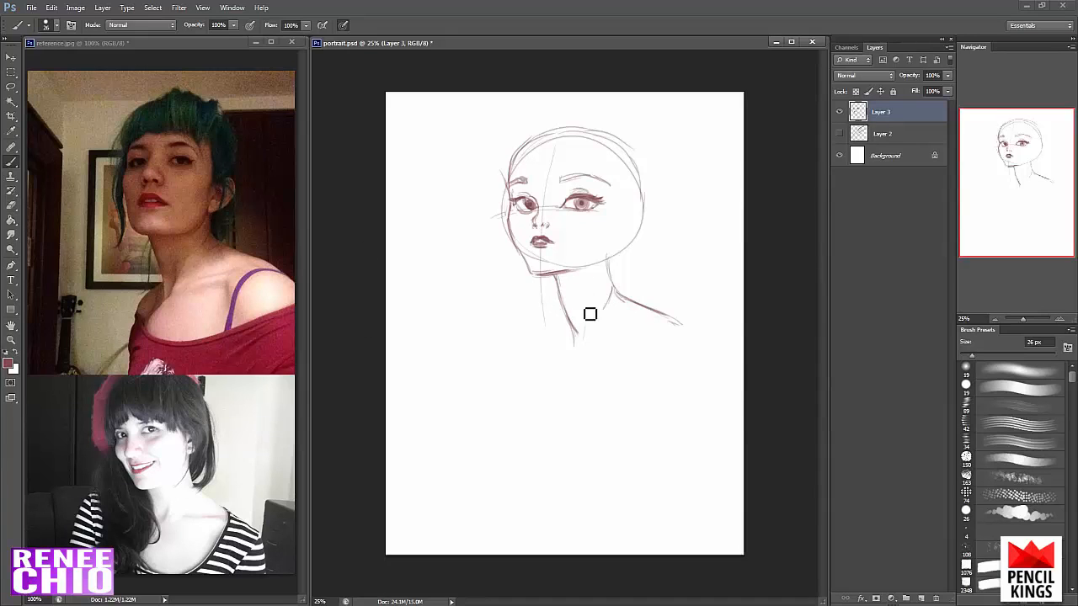
pyautogui.moveTo(583, 304); pyautogui.dragTo(580, 346)
pyautogui.moveTo(635, 339)
pyautogui.mouseDown()
pyautogui.moveTo(596, 353)
pyautogui.moveTo(654, 338)
pyautogui.moveTo(622, 339)
pyautogui.mouseUp()
pyautogui.moveTo(574, 327)
pyautogui.mouseDown()
pyautogui.moveTo(546, 360)
pyautogui.moveTo(563, 363)
pyautogui.moveTo(570, 338)
pyautogui.moveTo(548, 383)
pyautogui.mouseUp()
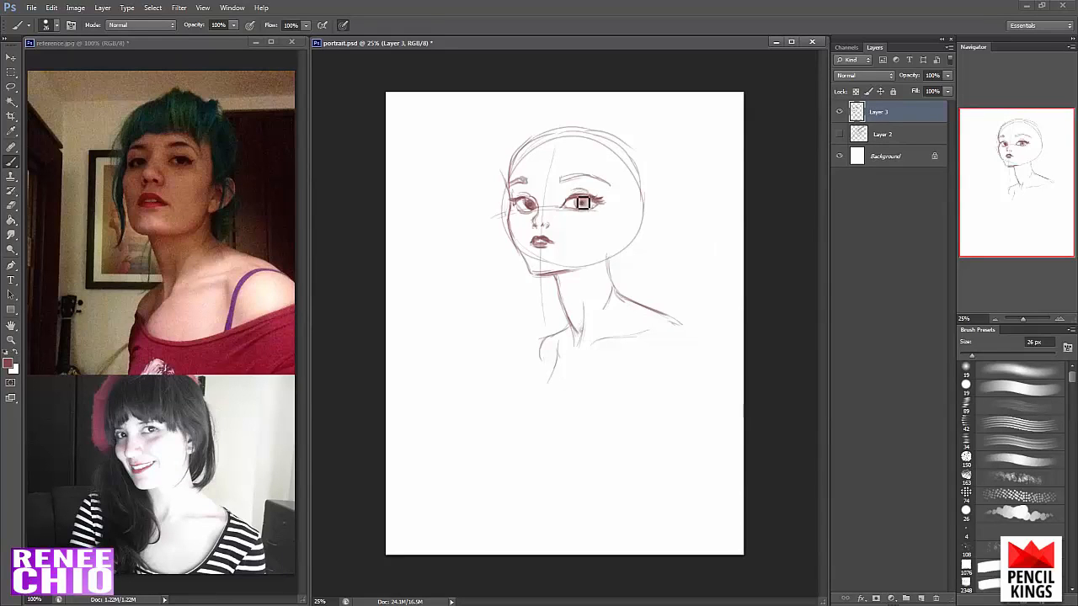
# - Sketch the ear at the end of the jawline and contour the back of the head
pyautogui.moveTo(582, 216); pyautogui.dragTo(592, 212)
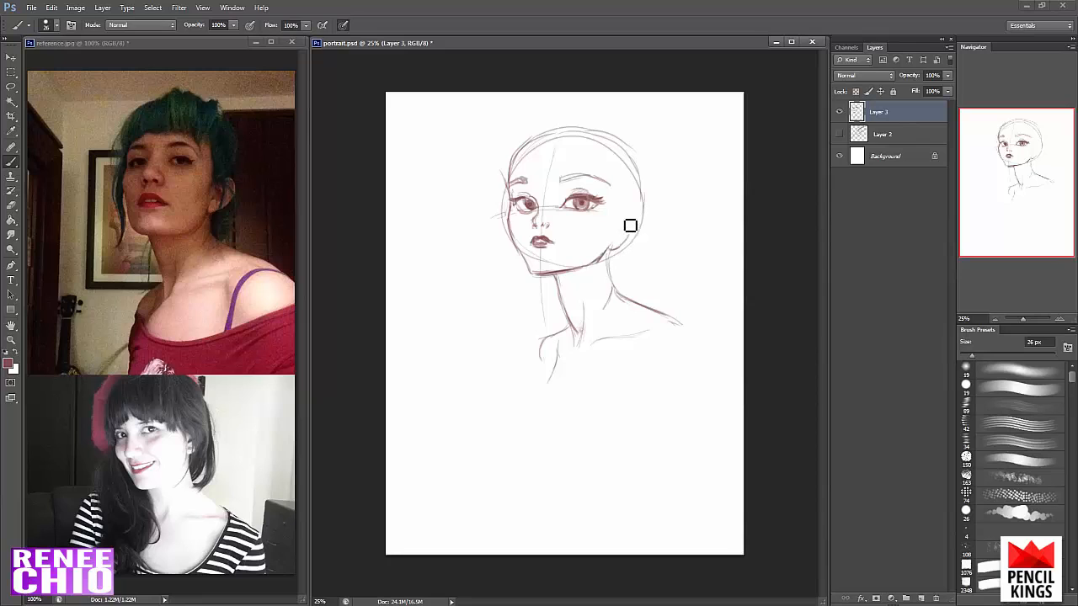
pyautogui.moveTo(640, 232)
pyautogui.mouseDown()
pyautogui.moveTo(628, 251)
pyautogui.moveTo(640, 241)
pyautogui.moveTo(630, 234)
pyautogui.mouseUp()
pyautogui.press('e')
pyautogui.press('b')
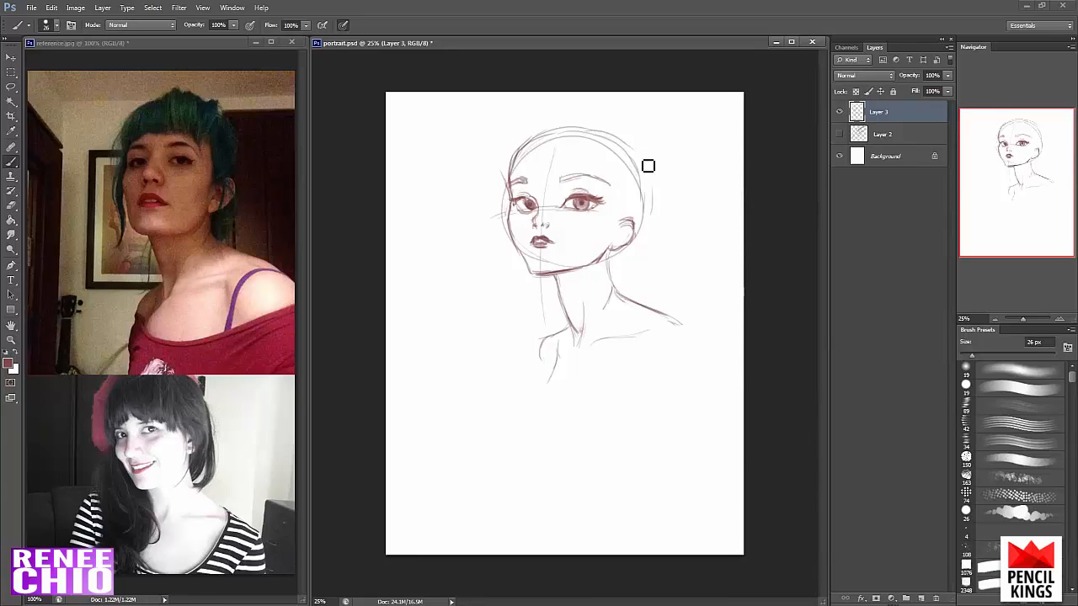
pyautogui.moveTo(653, 195); pyautogui.dragTo(637, 226)
pyautogui.moveTo(642, 154)
pyautogui.mouseDown()
pyautogui.moveTo(652, 176)
pyautogui.moveTo(644, 209)
pyautogui.mouseUp()
# - Draw the right-hand shoulder's outer edge and armpit crease, and sweep a curved neckline across the chest
pyautogui.moveTo(645, 332); pyautogui.dragTo(648, 360)
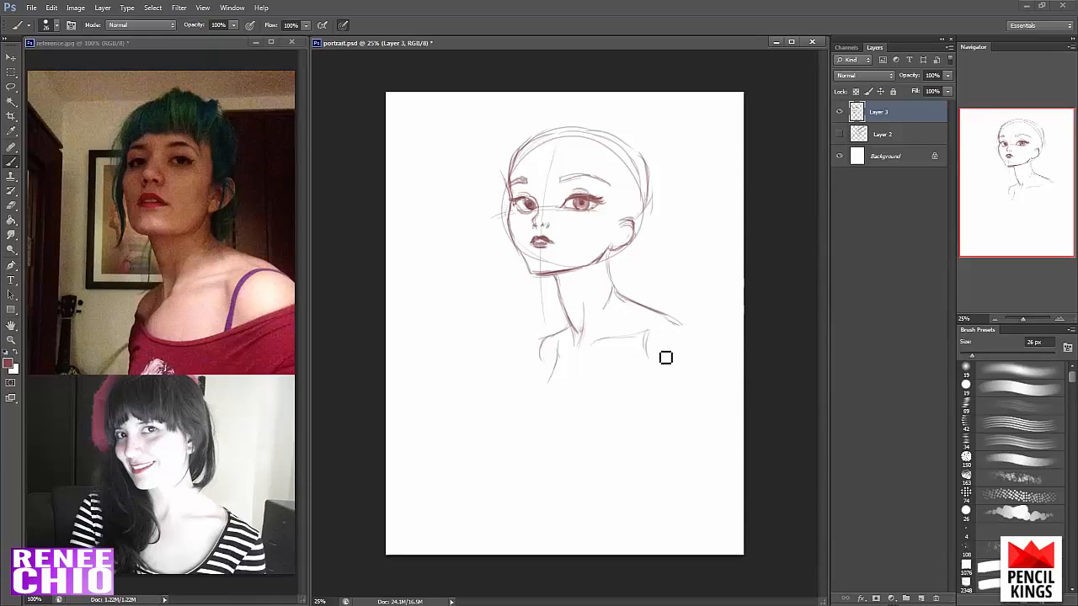
pyautogui.moveTo(676, 319); pyautogui.dragTo(696, 354)
pyautogui.moveTo(551, 377)
pyautogui.mouseDown()
pyautogui.moveTo(594, 396)
pyautogui.moveTo(698, 362)
pyautogui.mouseUp()
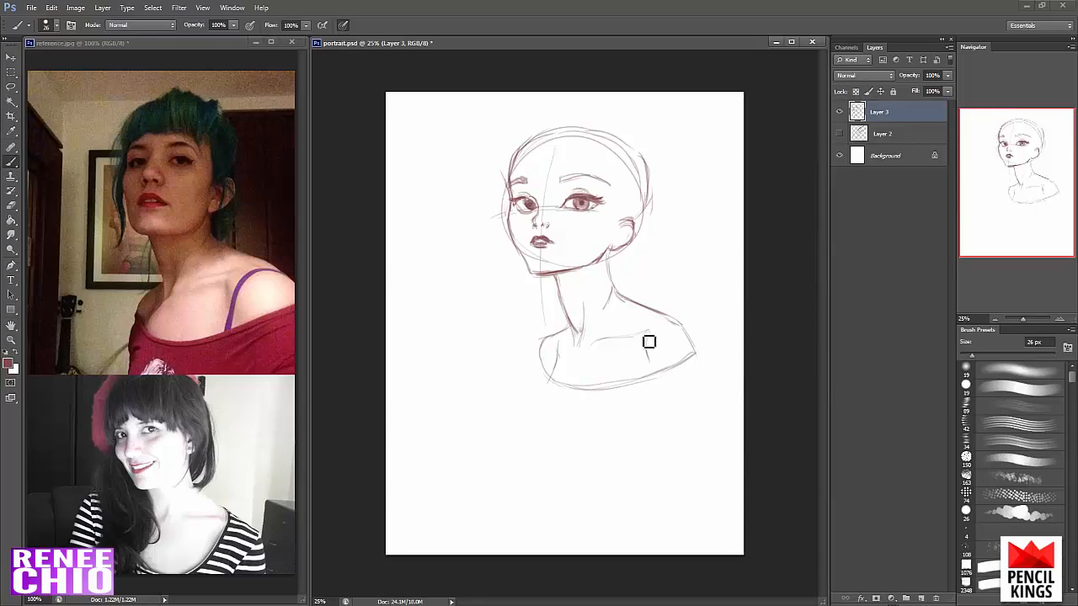
pyautogui.press('e')
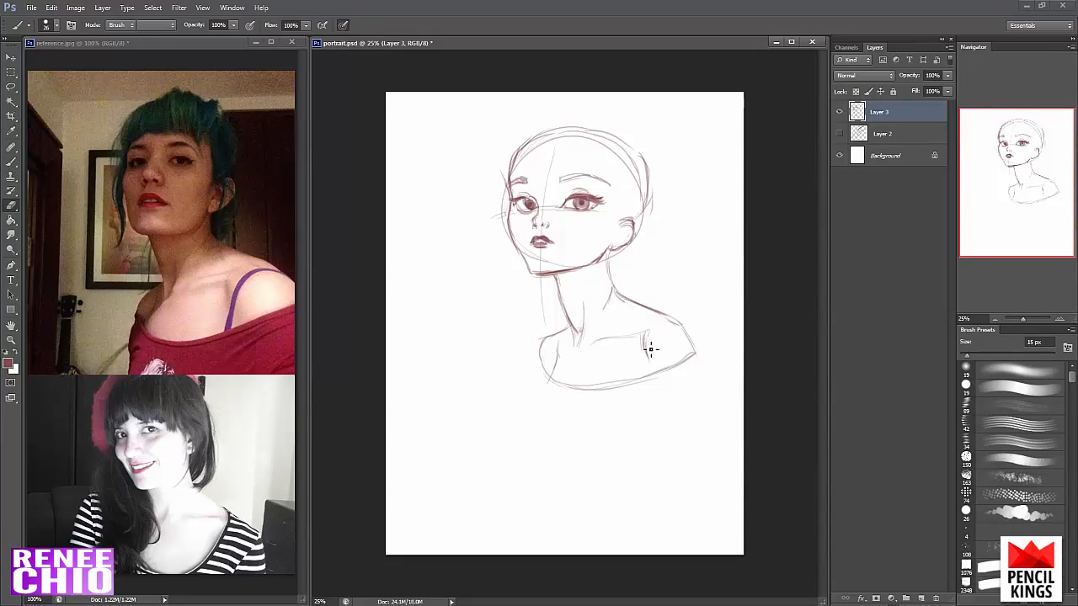
pyautogui.press('b')
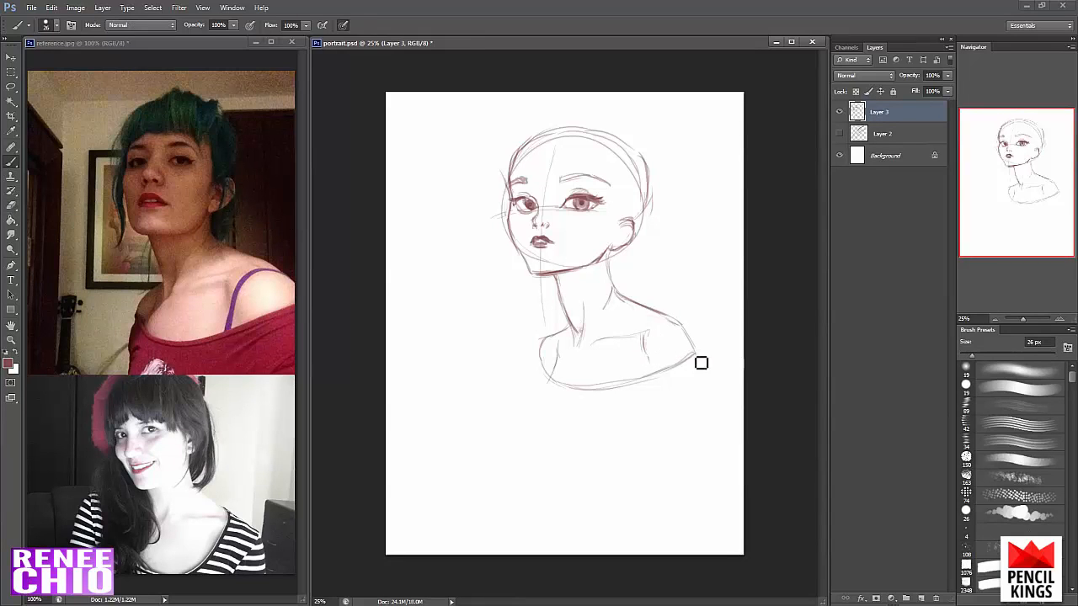
# - Darken the left-hand eye and right-hand eyebrow and add the inner ear detail
pyautogui.press('v')
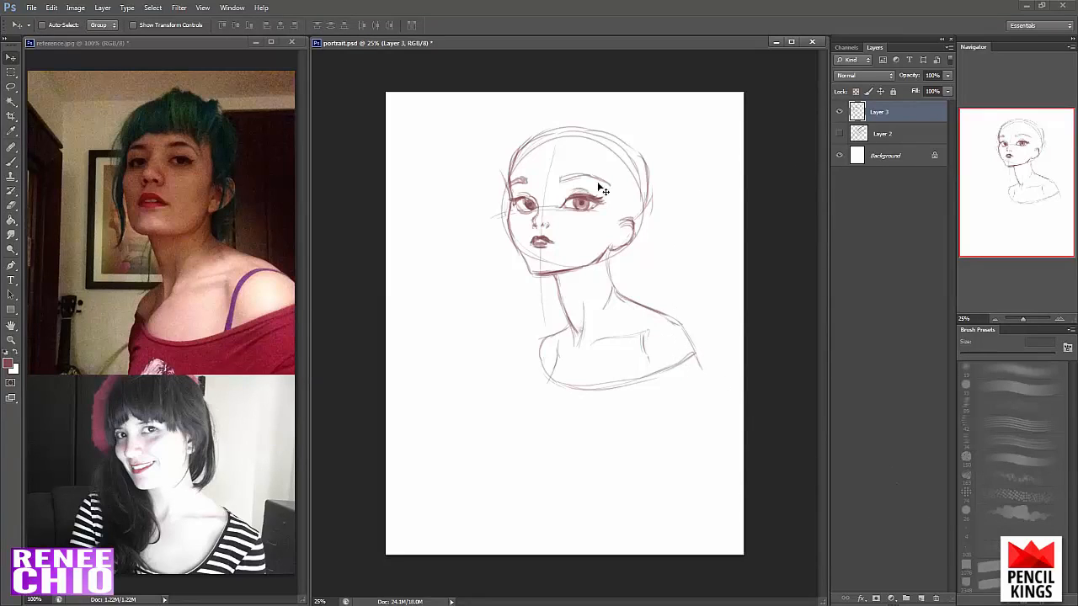
pyautogui.press('b')
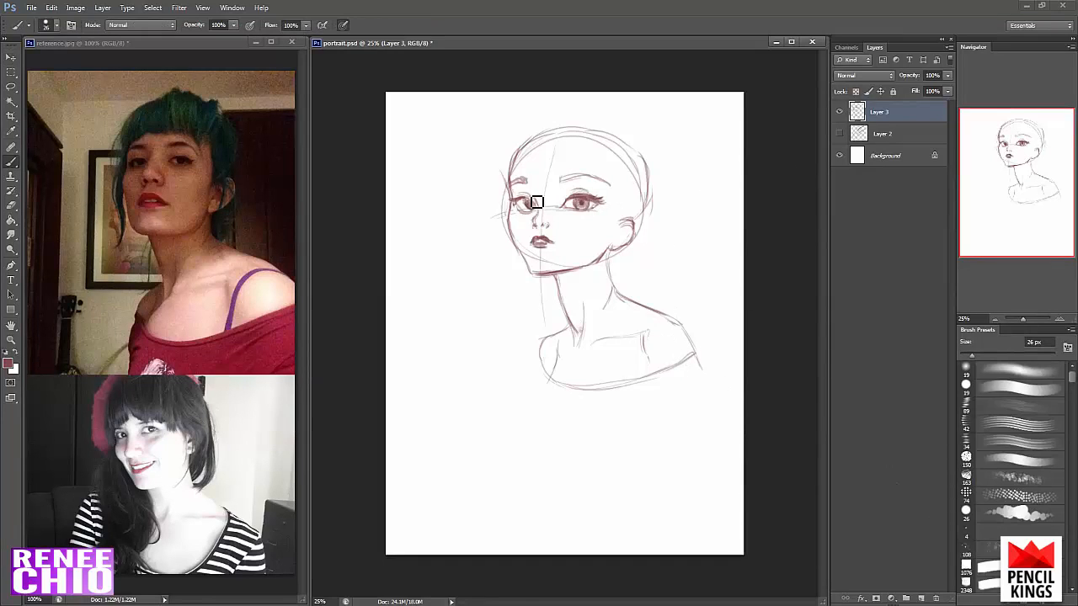
pyautogui.moveTo(517, 204); pyautogui.dragTo(532, 205)
pyautogui.moveTo(518, 205); pyautogui.dragTo(533, 208)
pyautogui.moveTo(563, 178); pyautogui.dragTo(608, 182)
pyautogui.moveTo(636, 239); pyautogui.dragTo(624, 241)
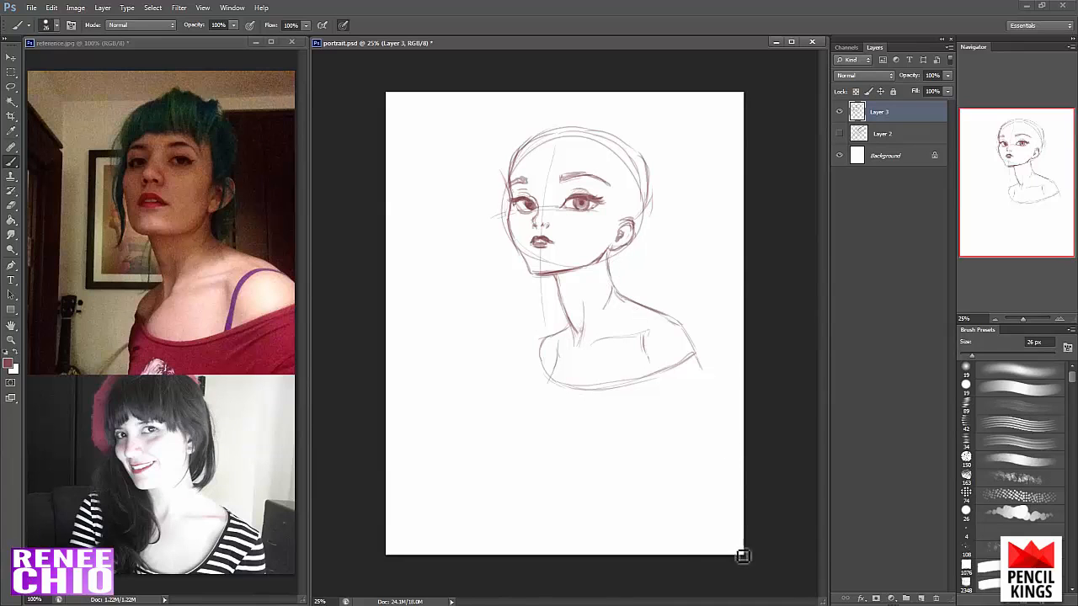
# - Erase the stray line at the back of the neck's base and redraw the curve into the shoulder
pyautogui.press('e')
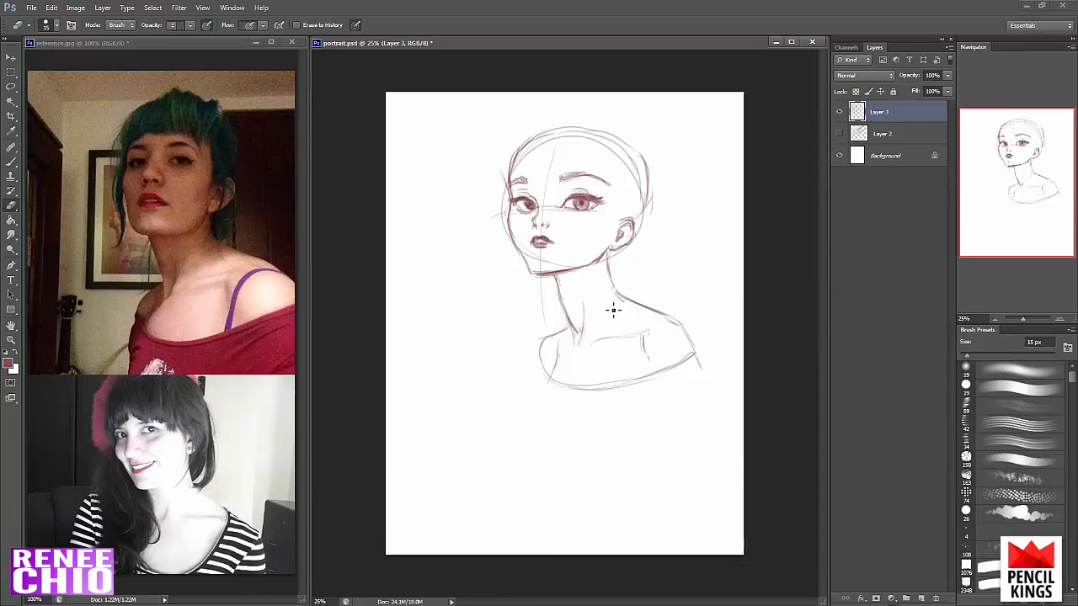
pyautogui.press('b')
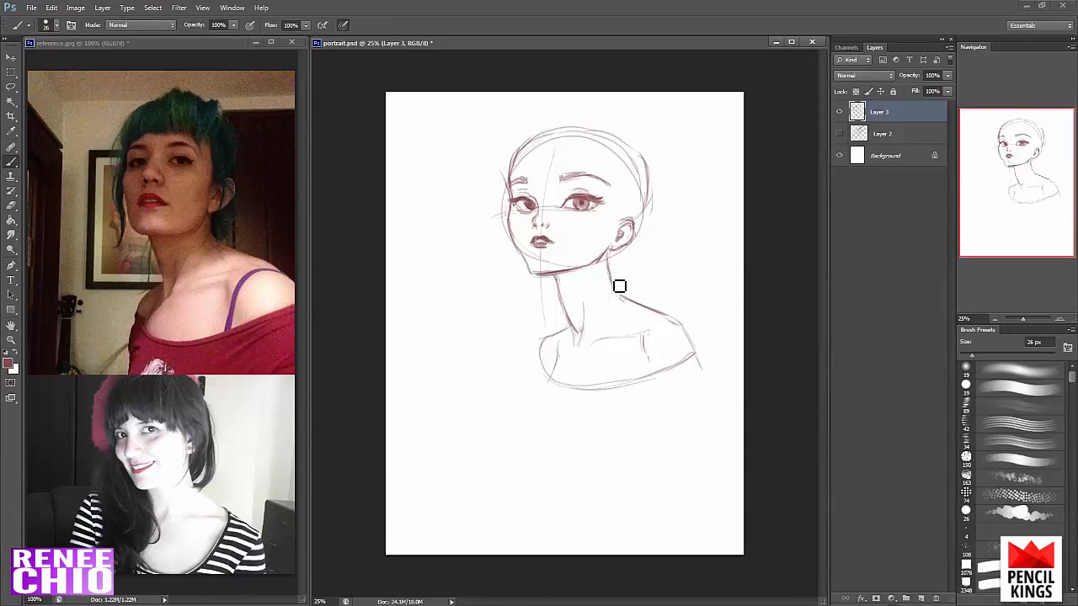
pyautogui.press('e')
pyautogui.press('b')
pyautogui.moveTo(670, 322); pyautogui.dragTo(620, 292)
# - Move the whole portrait sketch down and slightly left on the canvas
pyautogui.press('v')
pyautogui.moveTo(679, 320); pyautogui.dragTo(658, 365)
pyautogui.press('b')
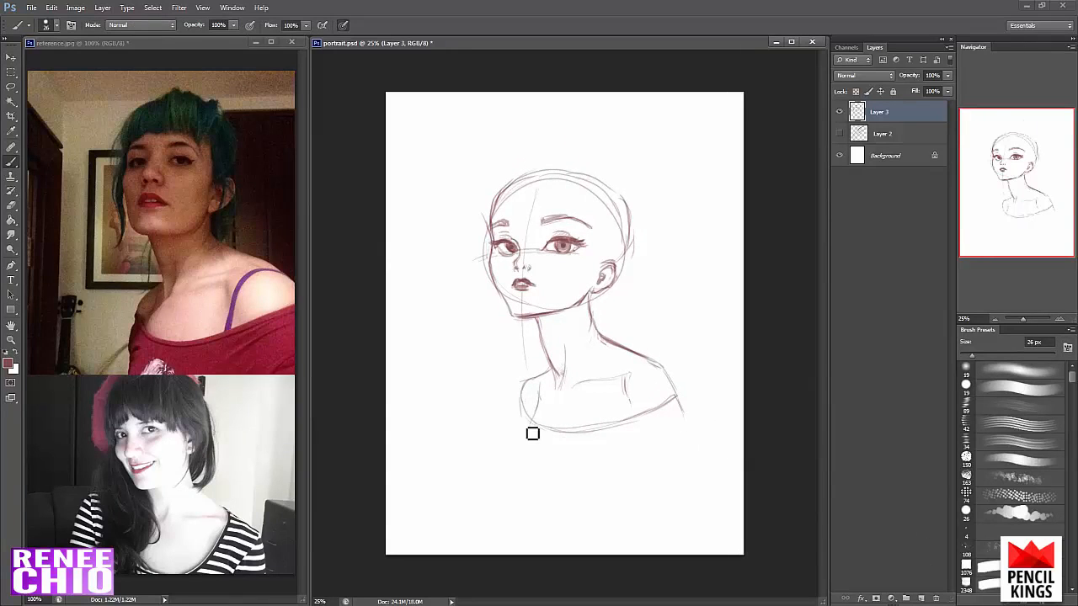
# - Create a new layer and sketch side-swept bangs over the forehead, enlarging the brush to 68 px
pyautogui.click(921, 598)
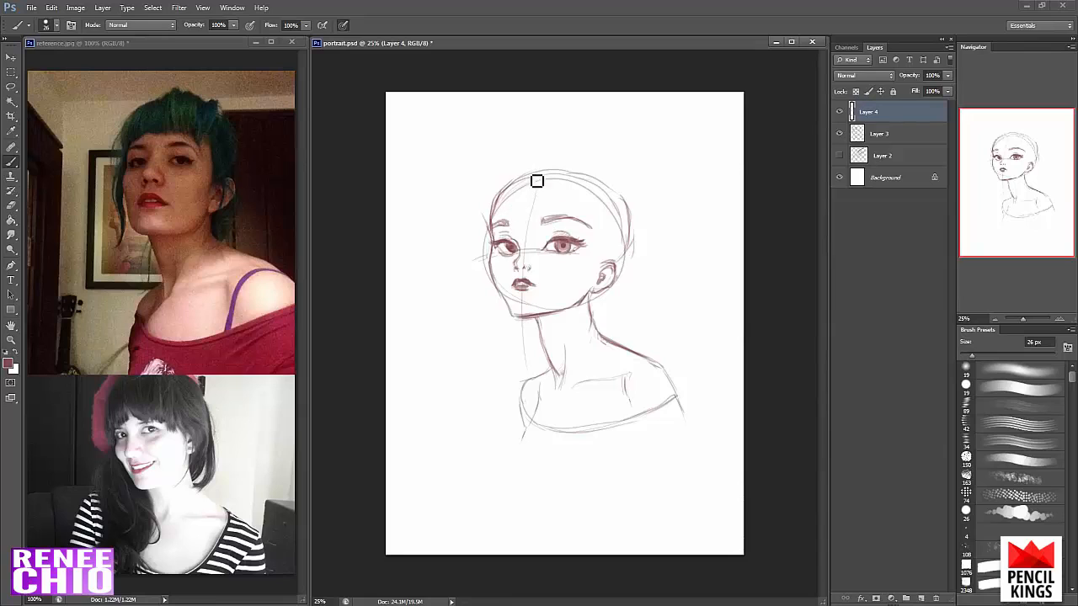
pyautogui.moveTo(537, 180); pyautogui.dragTo(551, 236)
pyautogui.moveTo(548, 192); pyautogui.dragTo(557, 227)
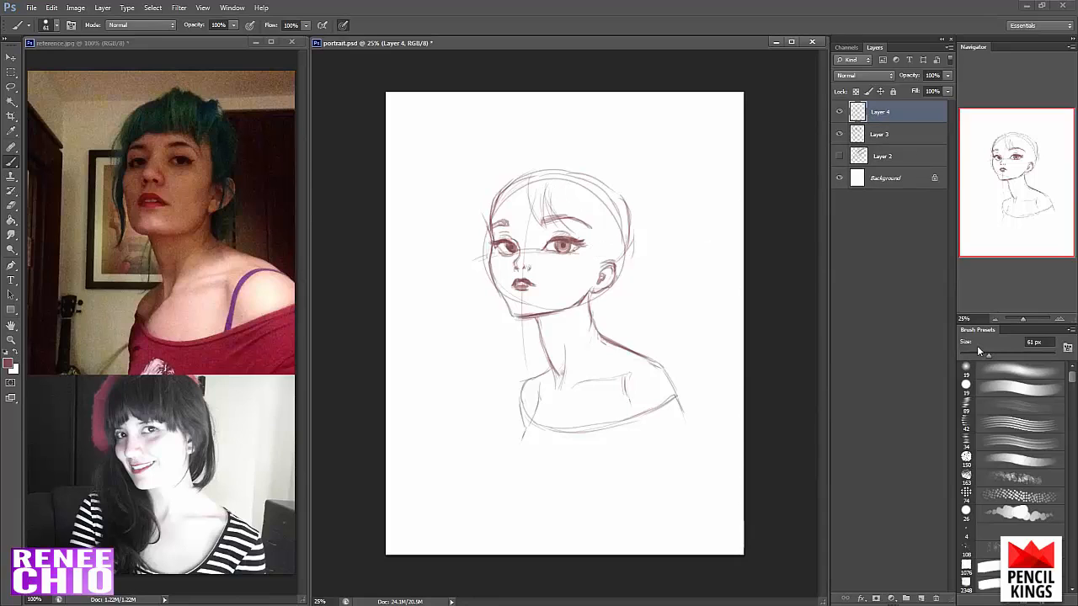
pyautogui.moveTo(988, 356); pyautogui.dragTo(991, 355)
pyautogui.moveTo(535, 183)
pyautogui.mouseDown()
pyautogui.moveTo(557, 235)
pyautogui.moveTo(561, 220)
pyautogui.moveTo(573, 232)
pyautogui.mouseUp()
pyautogui.moveTo(567, 187)
pyautogui.mouseDown()
pyautogui.moveTo(575, 224)
pyautogui.moveTo(591, 233)
pyautogui.moveTo(587, 261)
pyautogui.mouseUp()
pyautogui.moveTo(592, 210); pyautogui.dragTo(598, 273)
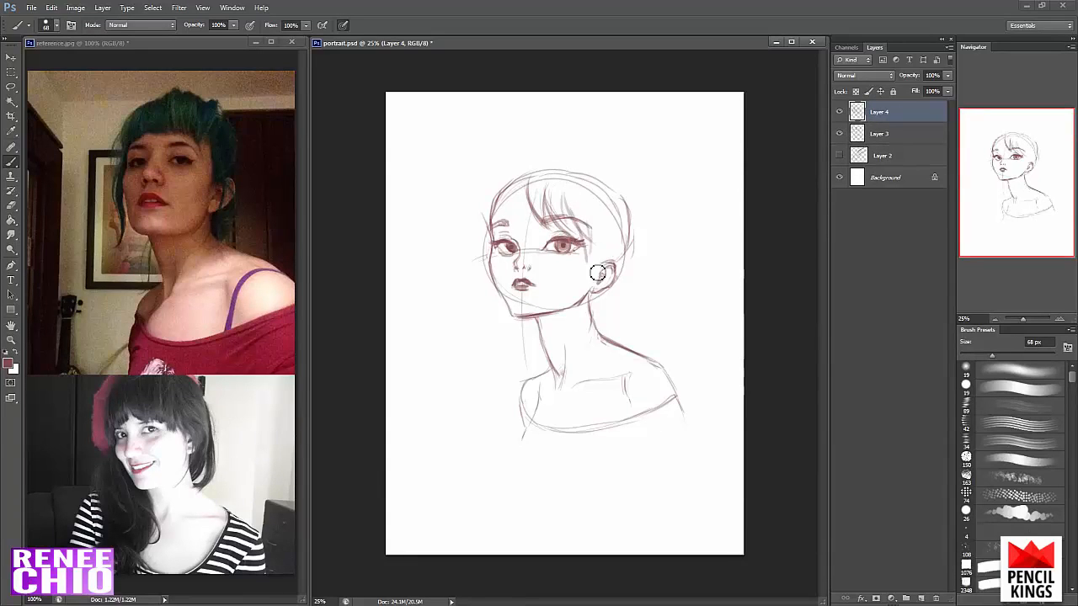
# - Sketch hair strands around the ear and a curved ponytail falling behind the neck to the shoulder
pyautogui.moveTo(598, 232); pyautogui.dragTo(615, 294)
pyautogui.moveTo(602, 239)
pyautogui.mouseDown()
pyautogui.moveTo(593, 329)
pyautogui.moveTo(610, 300)
pyautogui.moveTo(597, 334)
pyautogui.mouseUp()
pyautogui.moveTo(624, 272); pyautogui.dragTo(601, 313)
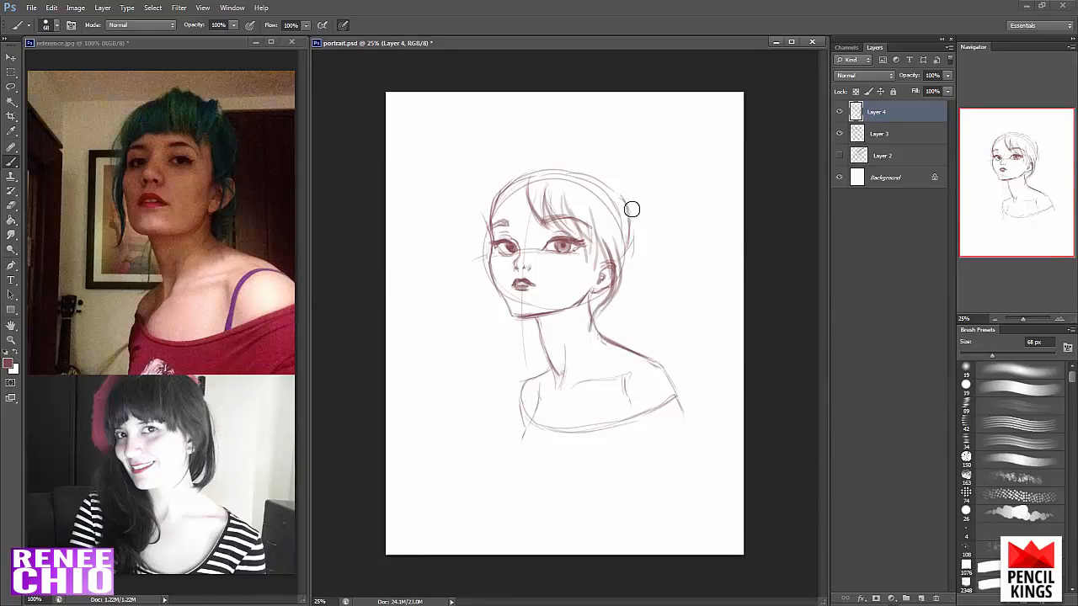
pyautogui.moveTo(630, 243); pyautogui.dragTo(642, 286)
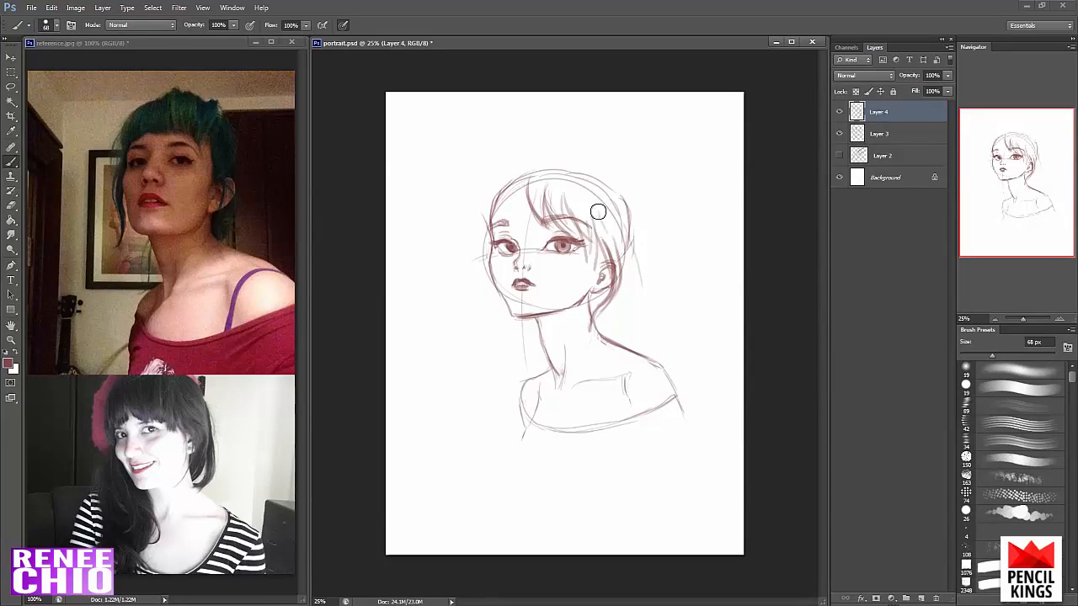
pyautogui.moveTo(599, 212); pyautogui.dragTo(625, 344)
pyautogui.moveTo(632, 225); pyautogui.dragTo(652, 279)
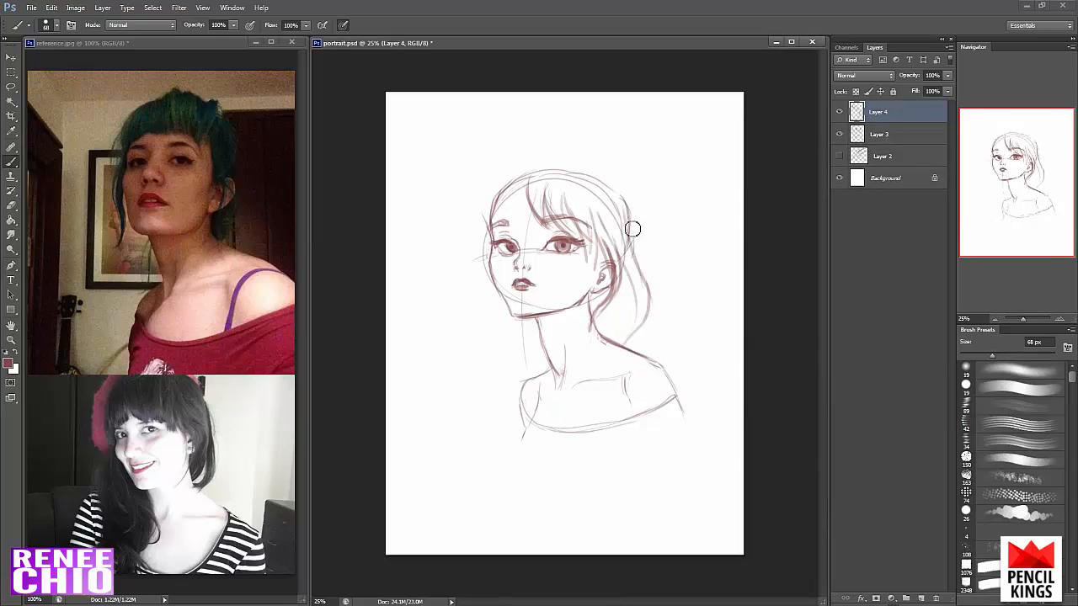
pyautogui.moveTo(631, 226)
pyautogui.mouseDown()
pyautogui.moveTo(652, 272)
pyautogui.moveTo(646, 264)
pyautogui.moveTo(645, 355)
pyautogui.mouseUp()
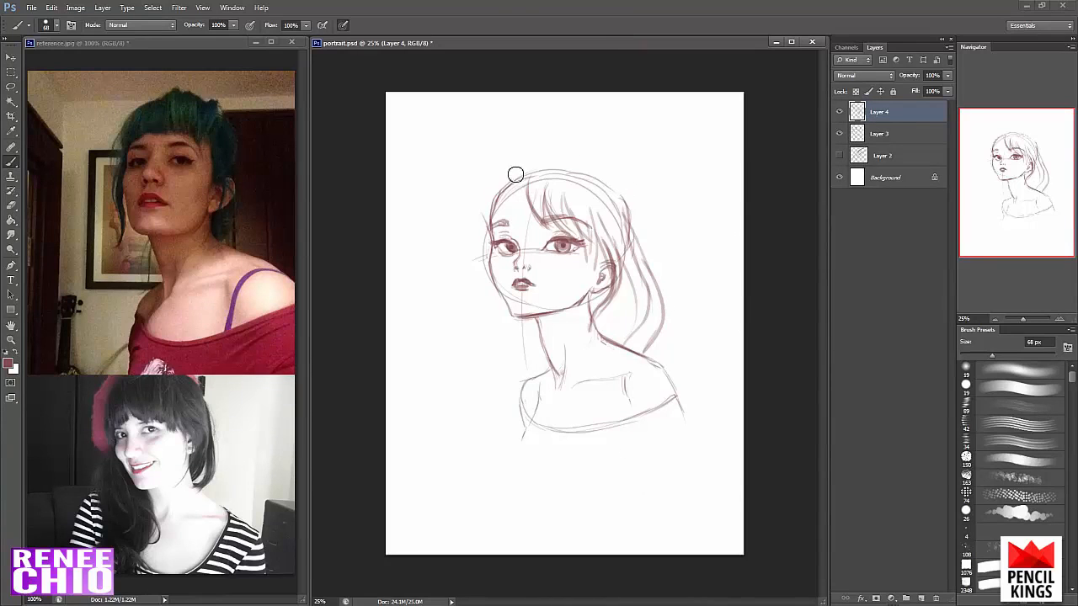
# - Fill in the bangs on the face's left-hand side and draw the hair's outer contour over the head
pyautogui.moveTo(517, 165)
pyautogui.mouseDown()
pyautogui.moveTo(498, 168)
pyautogui.moveTo(482, 225)
pyautogui.moveTo(499, 242)
pyautogui.mouseUp()
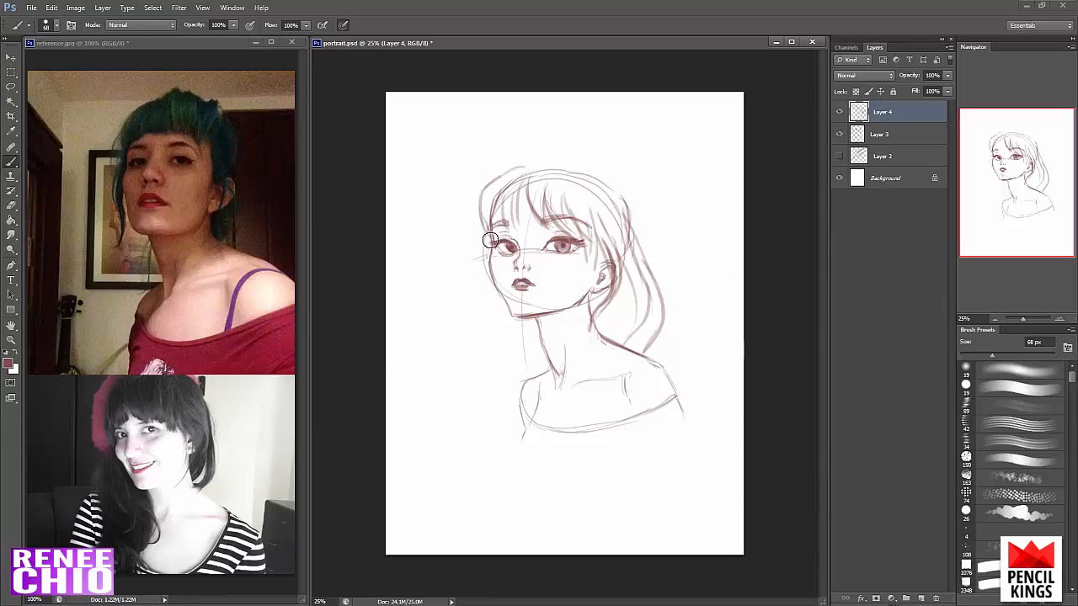
pyautogui.moveTo(480, 202); pyautogui.dragTo(495, 251)
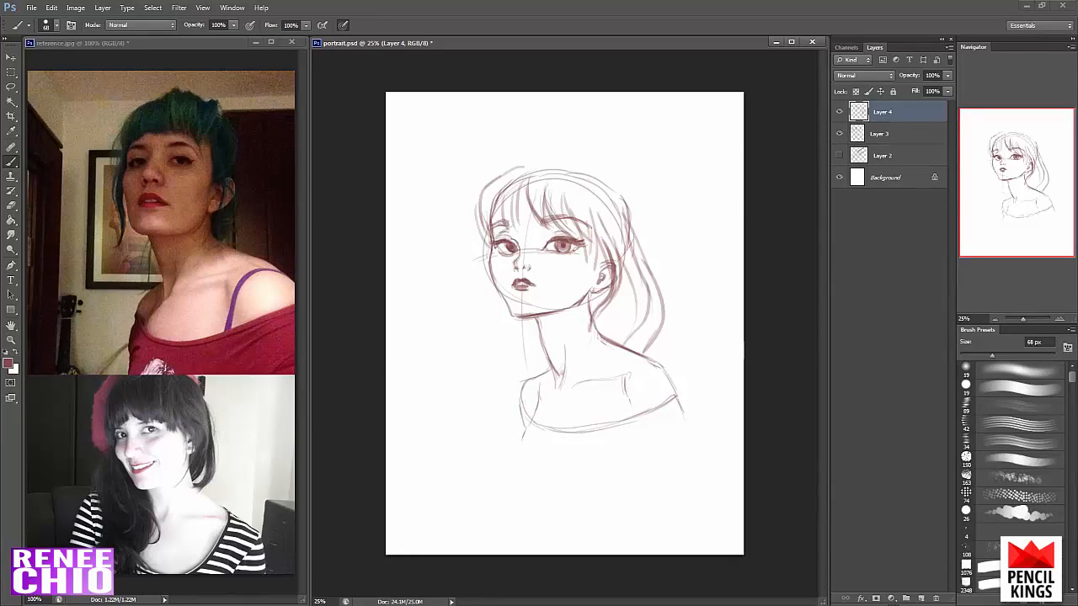
pyautogui.moveTo(523, 171)
pyautogui.mouseDown()
pyautogui.moveTo(571, 163)
pyautogui.moveTo(646, 231)
pyautogui.mouseUp()
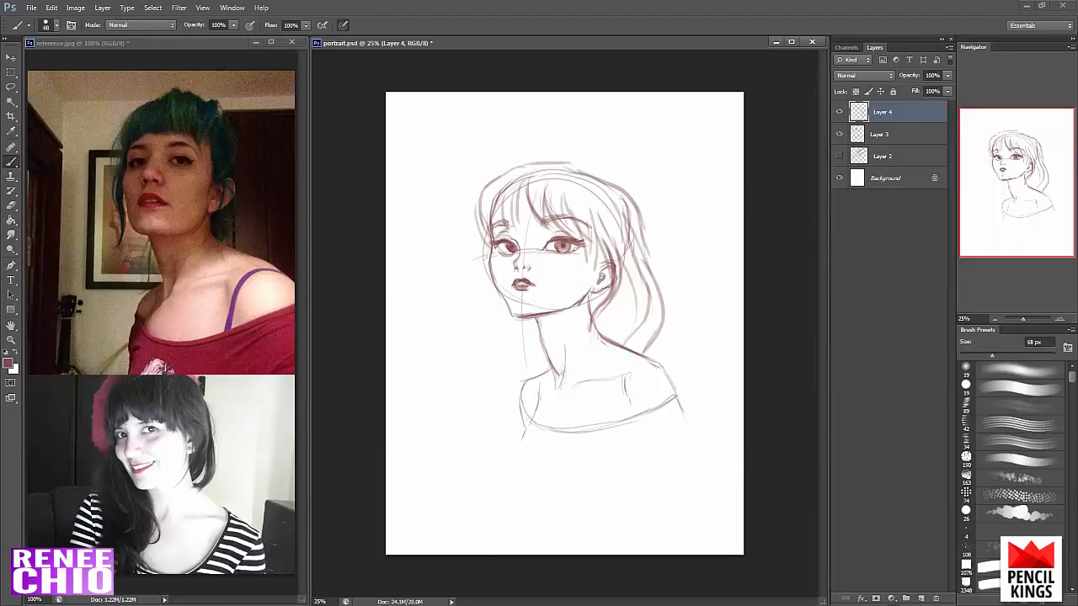
# - Sketch the hair's outer edge on the face's left-hand side and a long wavy lock falling over the shoulder onto the chest
pyautogui.moveTo(490, 180); pyautogui.dragTo(486, 256)
pyautogui.moveTo(480, 206); pyautogui.dragTo(468, 251)
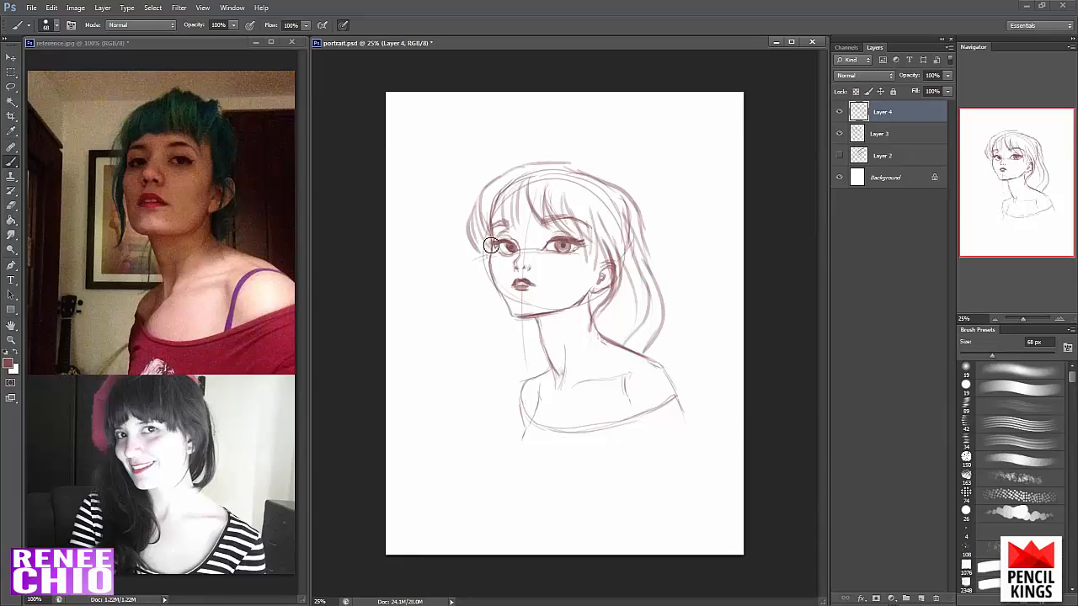
pyautogui.moveTo(477, 263); pyautogui.dragTo(522, 379)
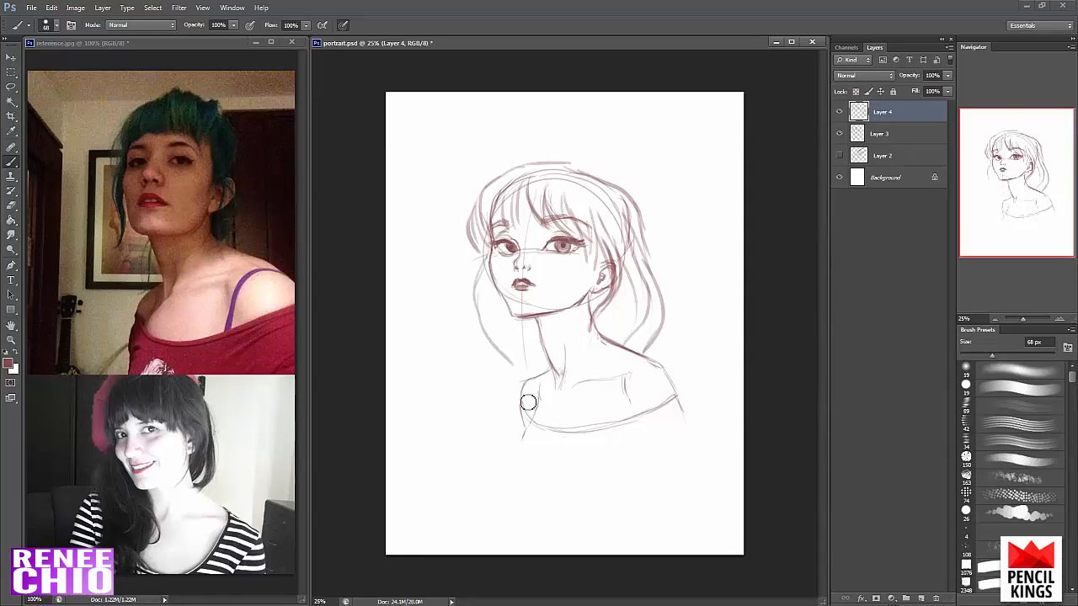
pyautogui.moveTo(475, 295)
pyautogui.mouseDown()
pyautogui.moveTo(513, 398)
pyautogui.moveTo(540, 428)
pyautogui.mouseUp()
pyautogui.moveTo(508, 337); pyautogui.dragTo(540, 425)
pyautogui.moveTo(512, 312); pyautogui.dragTo(549, 437)
pyautogui.moveTo(551, 361)
pyautogui.mouseDown()
pyautogui.moveTo(553, 438)
pyautogui.moveTo(536, 418)
pyautogui.moveTo(513, 421)
pyautogui.moveTo(530, 429)
pyautogui.moveTo(539, 410)
pyautogui.moveTo(551, 469)
pyautogui.mouseUp()
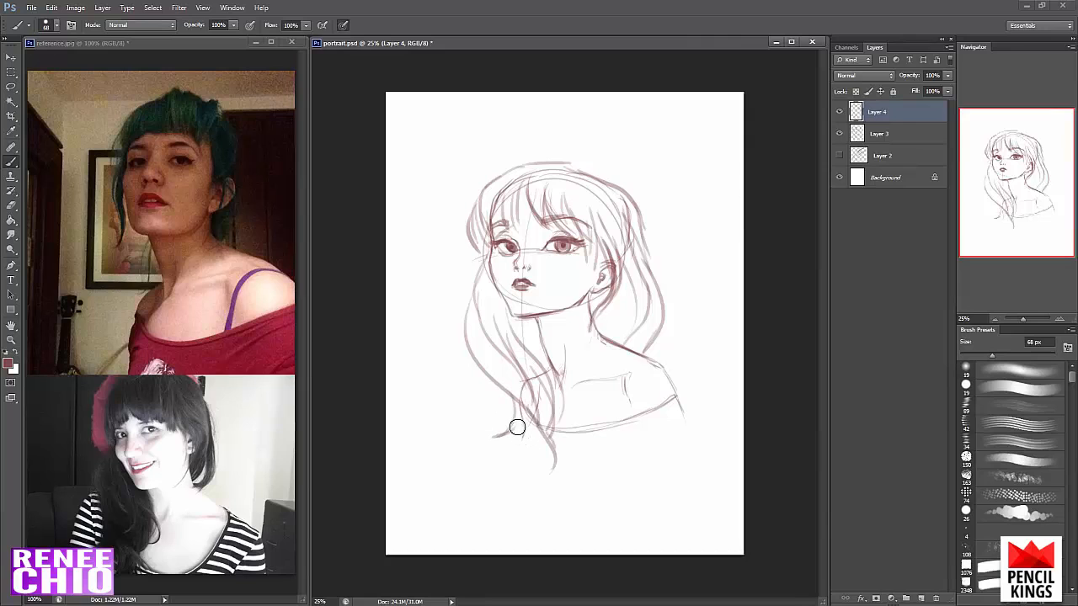
pyautogui.moveTo(515, 426); pyautogui.dragTo(526, 465)
# - Erase the curved ponytail strands behind the neck with a 90 px eraser
pyautogui.press('e')
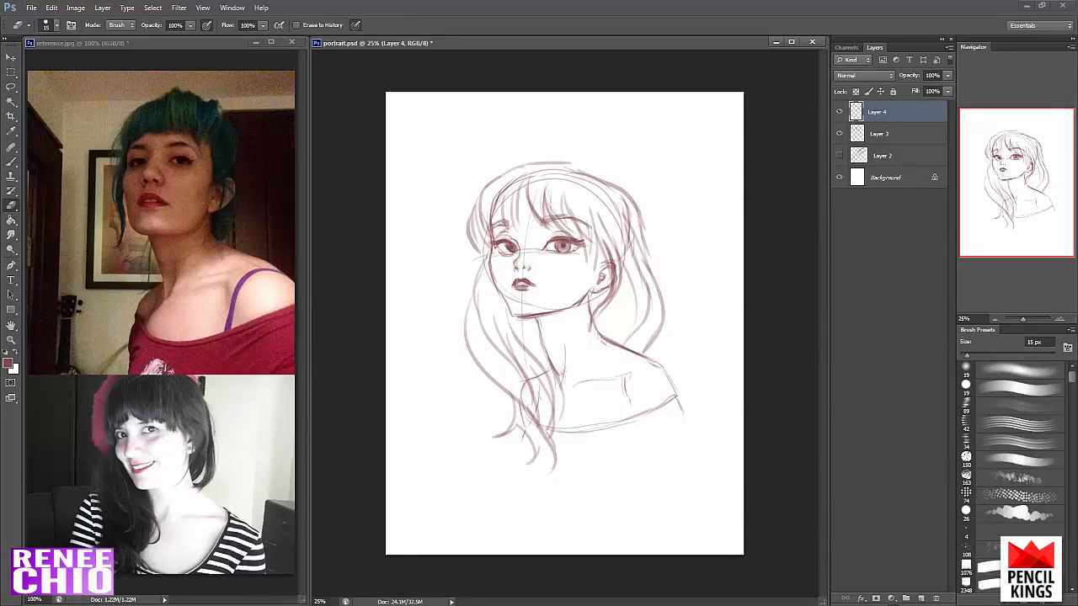
pyautogui.click(1001, 356)
pyautogui.moveTo(662, 303)
pyautogui.mouseDown()
pyautogui.moveTo(658, 334)
pyautogui.moveTo(653, 296)
pyautogui.mouseUp()
pyautogui.press('b')
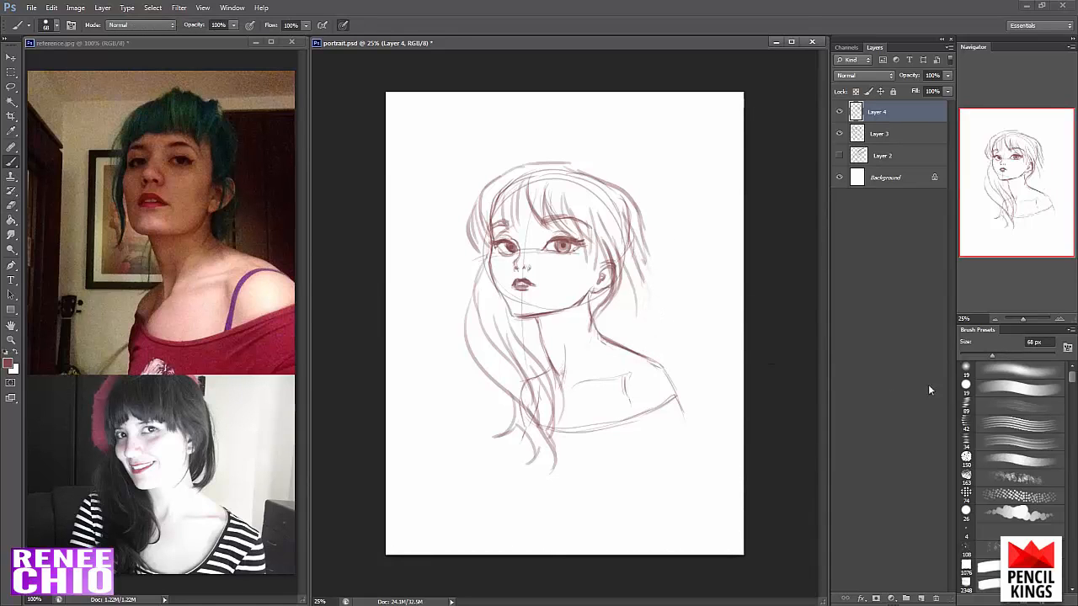
pyautogui.press('e')
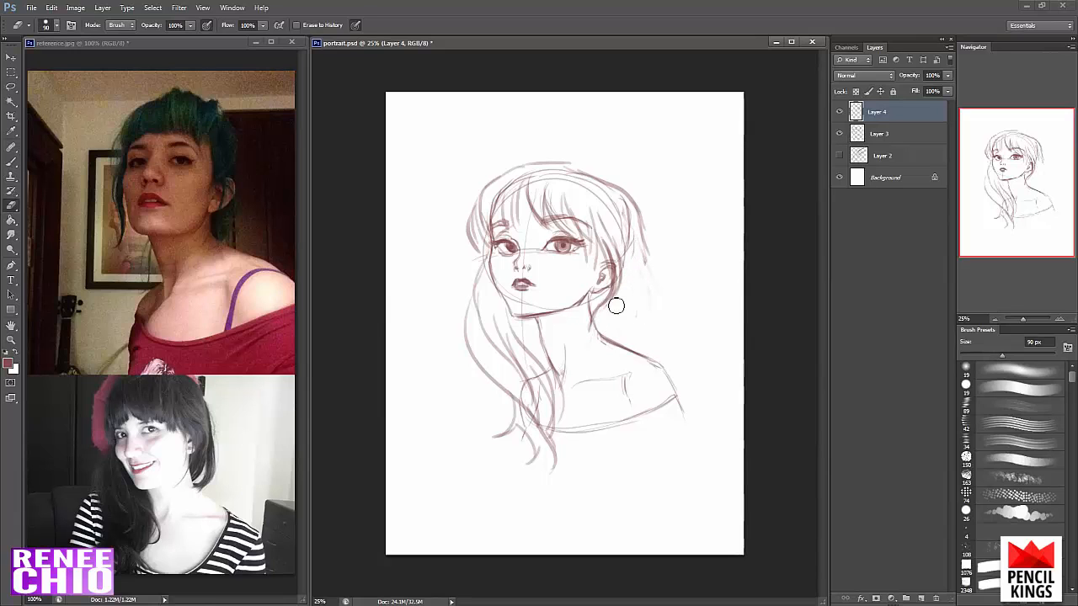
# - Redraw the hair behind the ear and neck as long curved strands reaching the shoulder, using the 68 px brush
pyautogui.press('b')
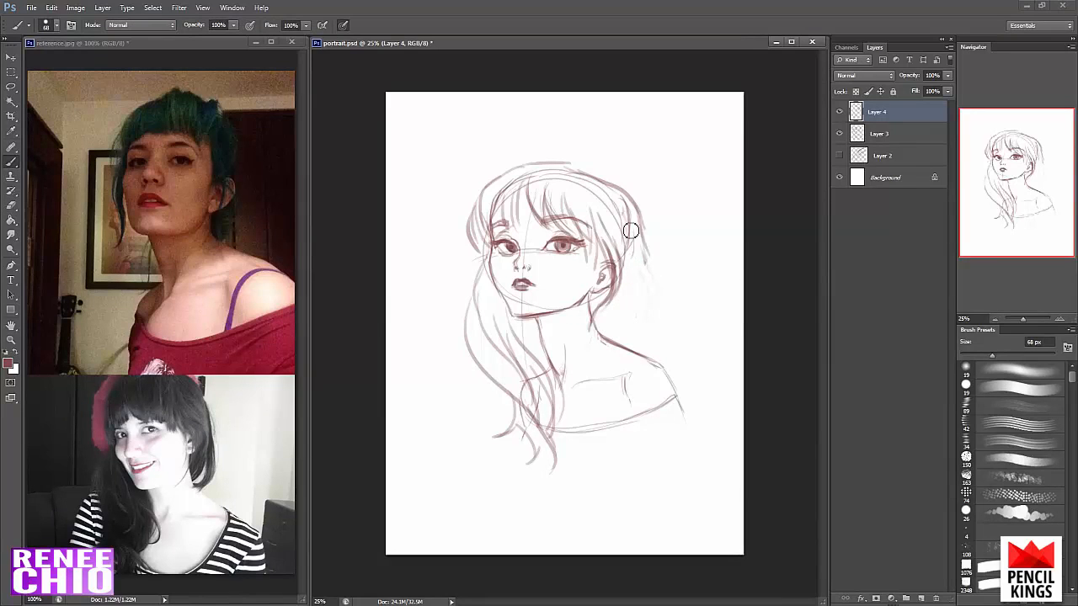
pyautogui.moveTo(636, 217)
pyautogui.mouseDown()
pyautogui.moveTo(648, 320)
pyautogui.moveTo(625, 350)
pyautogui.mouseUp()
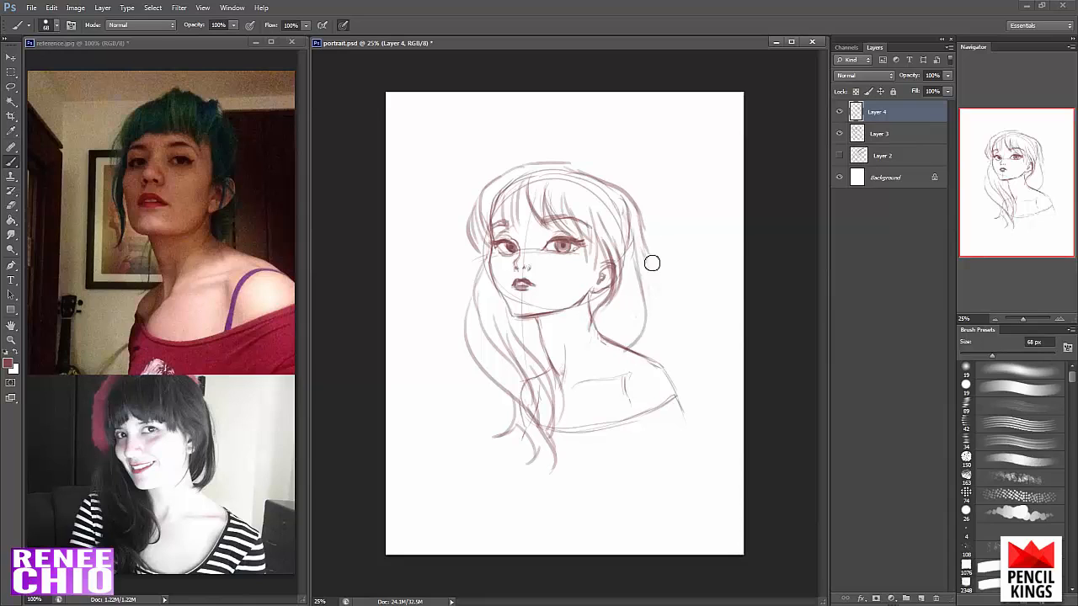
pyautogui.moveTo(646, 240); pyautogui.dragTo(652, 366)
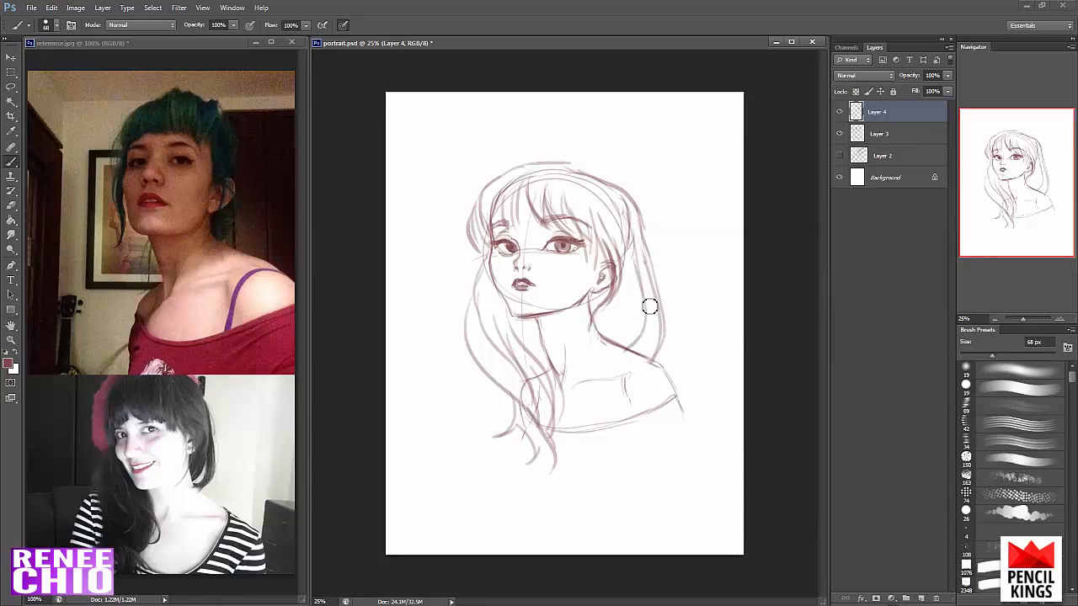
pyautogui.moveTo(650, 306); pyautogui.dragTo(638, 347)
pyautogui.moveTo(635, 272); pyautogui.dragTo(625, 334)
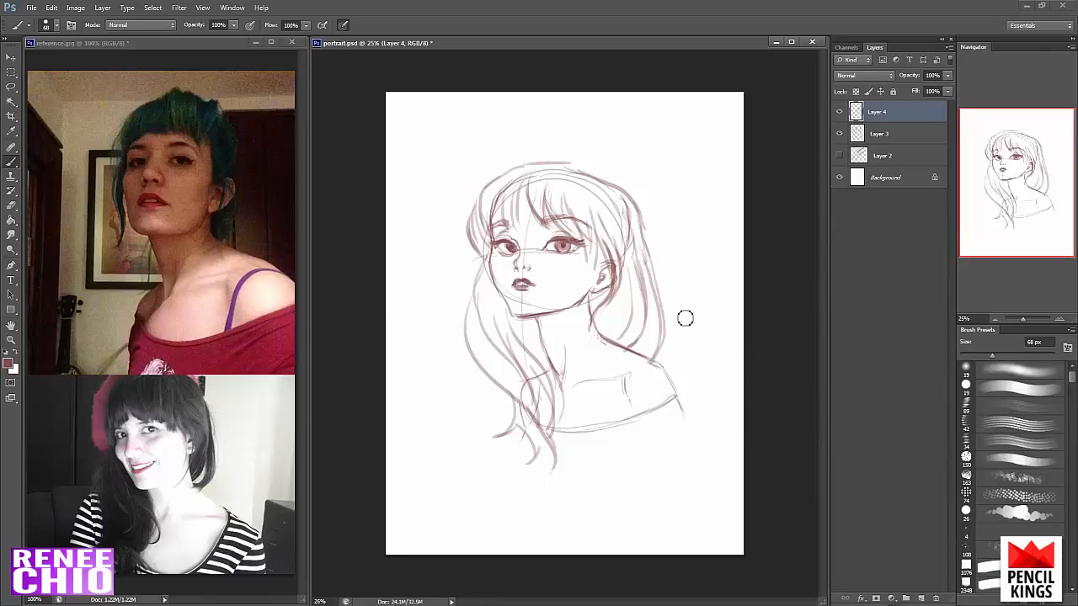
# - Erase the skull construction lines showing through the hair on Layer 3
pyautogui.press('v')
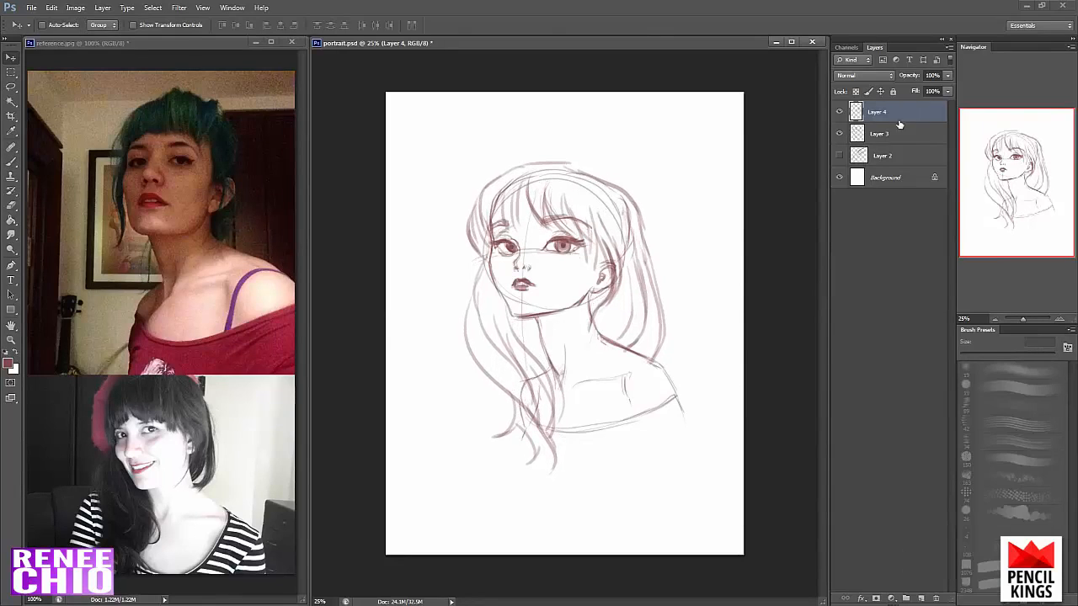
pyautogui.click(889, 135)
pyautogui.press('b')
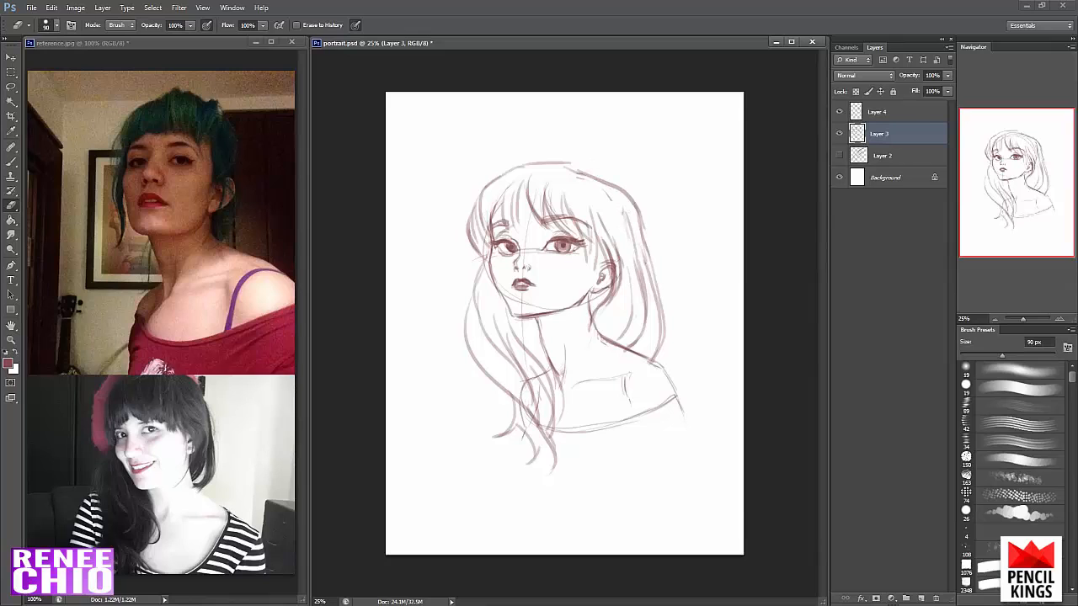
# - Outline an angular beret around the top and left-hand side of the head on Layer 4 with a 40 px brush
pyautogui.click(876, 112)
pyautogui.press('b')
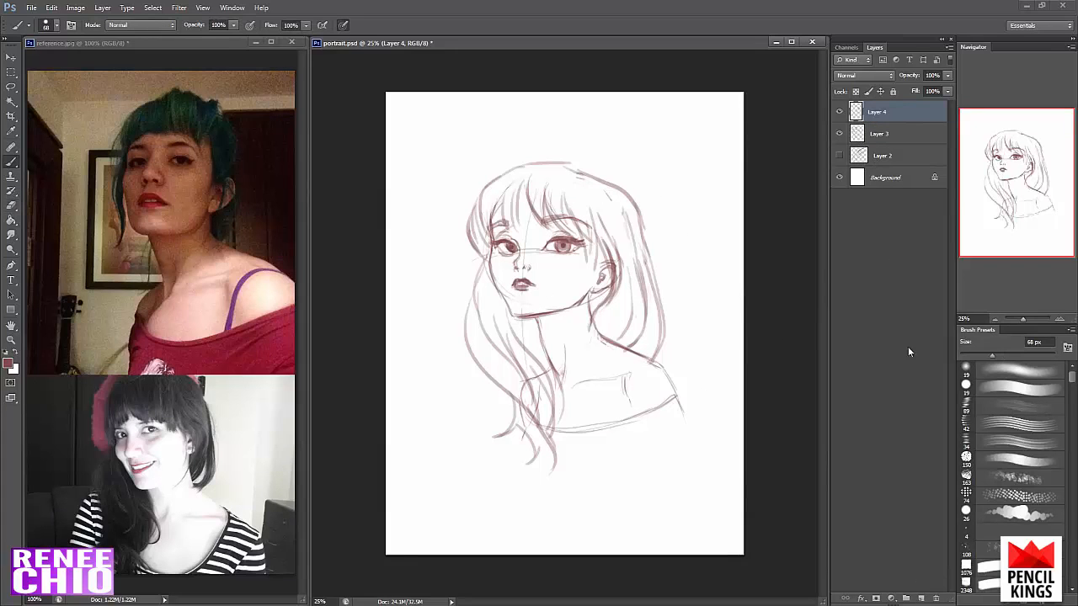
pyautogui.moveTo(987, 356); pyautogui.dragTo(979, 357)
pyautogui.moveTo(458, 260)
pyautogui.mouseDown()
pyautogui.moveTo(484, 280)
pyautogui.moveTo(461, 270)
pyautogui.moveTo(460, 230)
pyautogui.moveTo(460, 271)
pyautogui.moveTo(455, 190)
pyautogui.mouseUp()
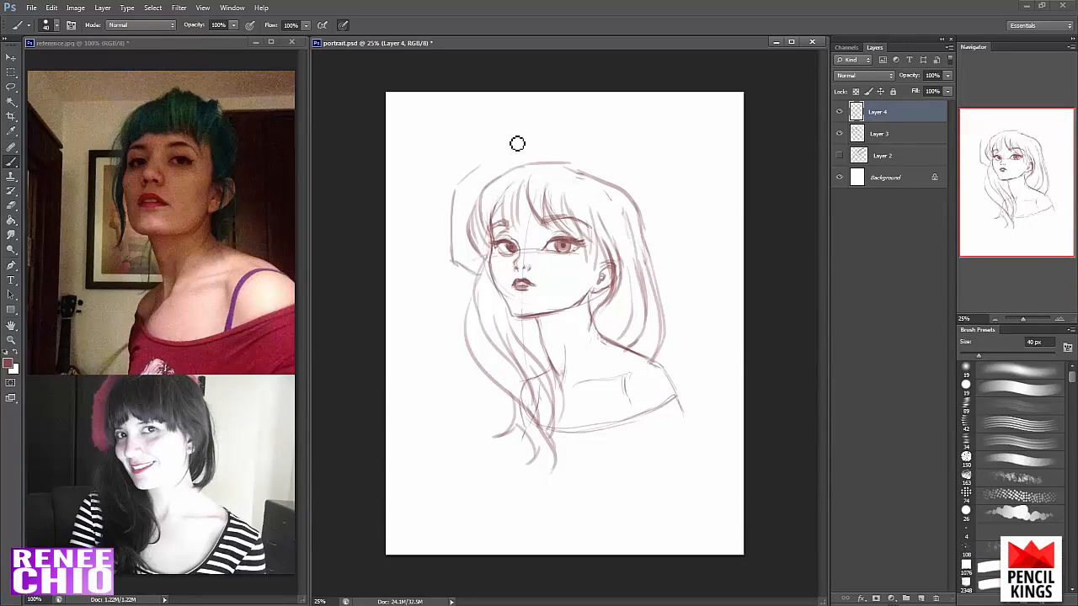
pyautogui.moveTo(513, 142)
pyautogui.mouseDown()
pyautogui.moveTo(585, 152)
pyautogui.moveTo(578, 145)
pyautogui.moveTo(614, 179)
pyautogui.mouseUp()
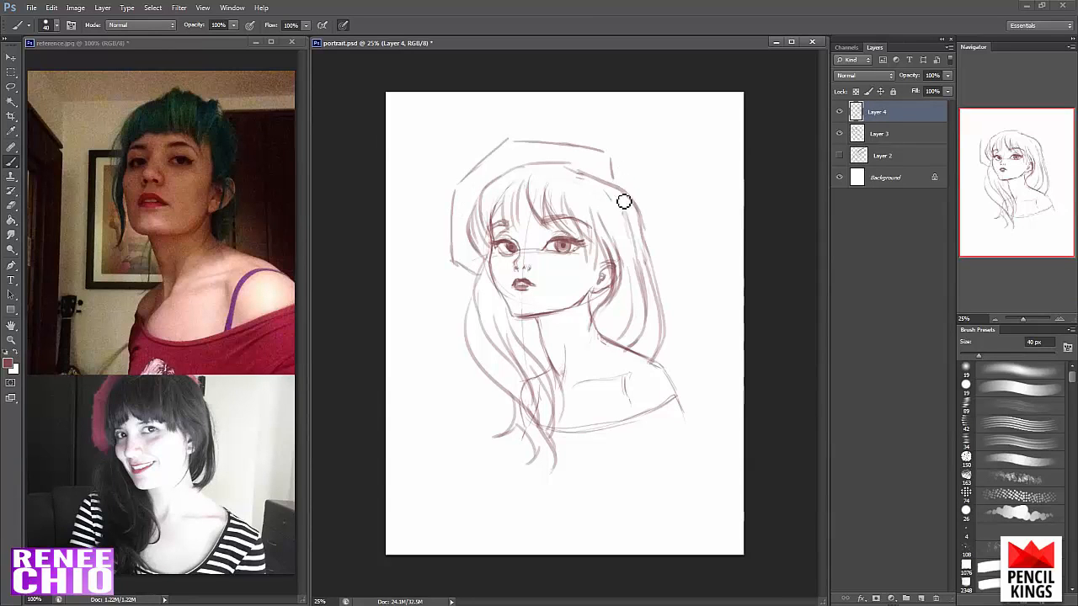
# - Draw curved stripes across the off-shoulder top and its outer sleeve edge with a 65 px brush
pyautogui.moveTo(979, 357); pyautogui.dragTo(981, 358)
pyautogui.moveTo(559, 438); pyautogui.dragTo(662, 426)
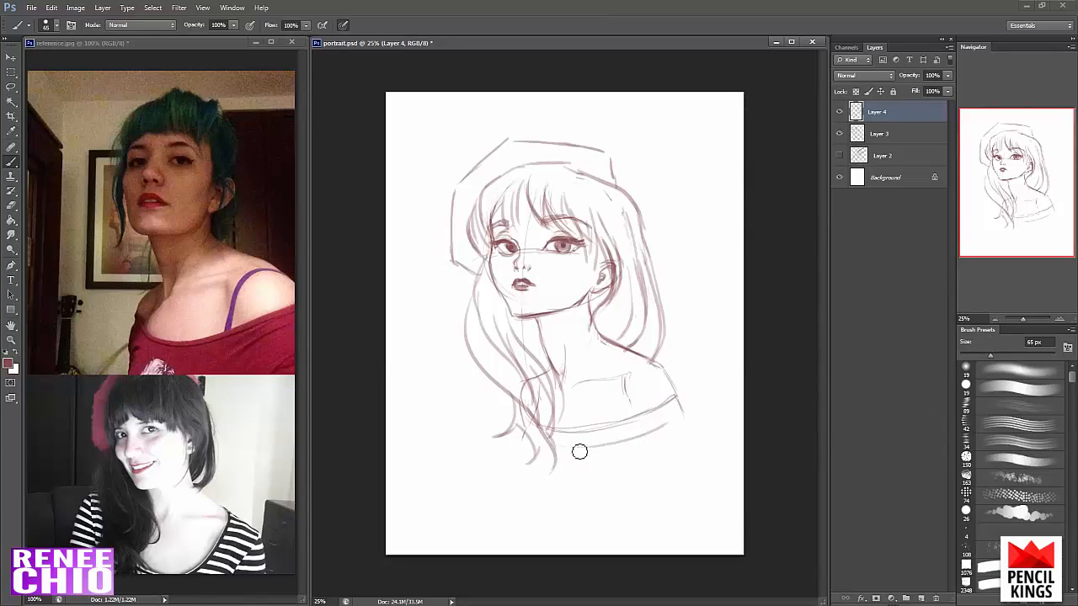
pyautogui.moveTo(556, 447)
pyautogui.mouseDown()
pyautogui.moveTo(682, 411)
pyautogui.moveTo(679, 432)
pyautogui.mouseUp()
pyautogui.moveTo(562, 459); pyautogui.dragTo(691, 421)
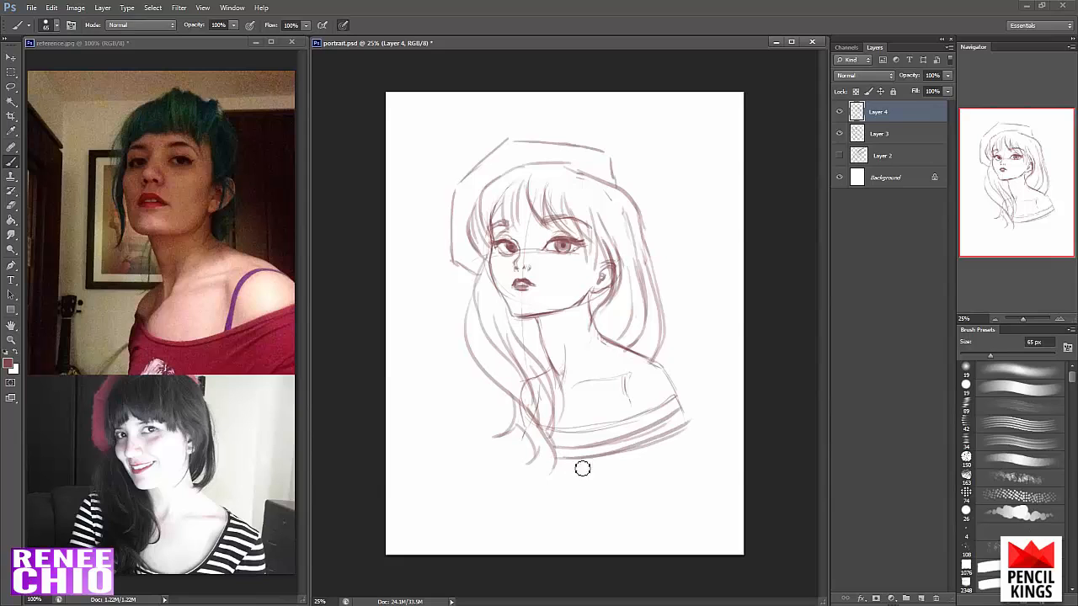
pyautogui.moveTo(559, 467); pyautogui.dragTo(686, 447)
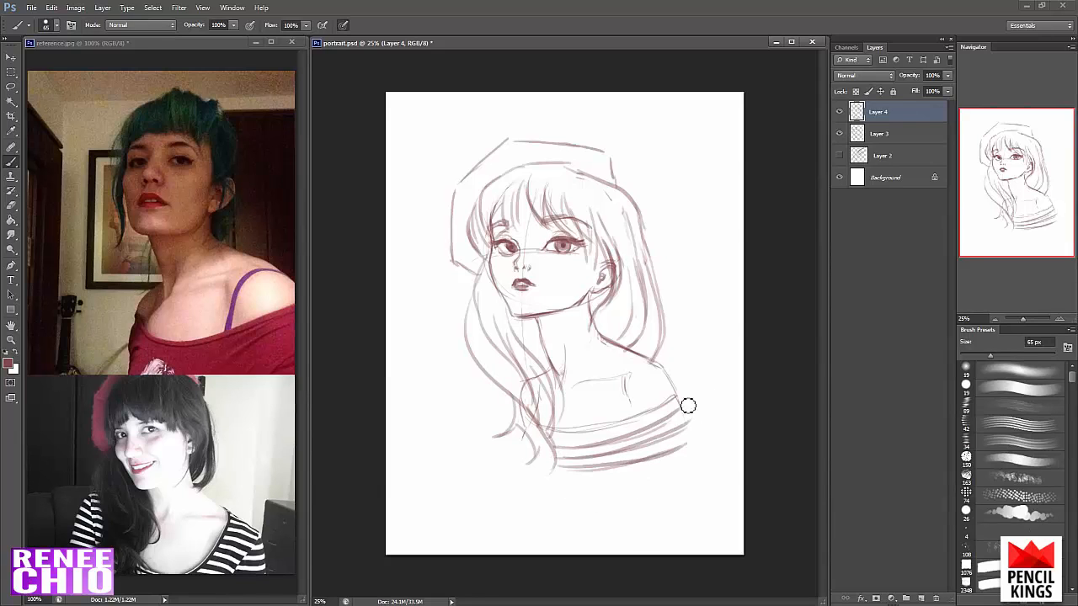
pyautogui.moveTo(674, 396); pyautogui.dragTo(691, 428)
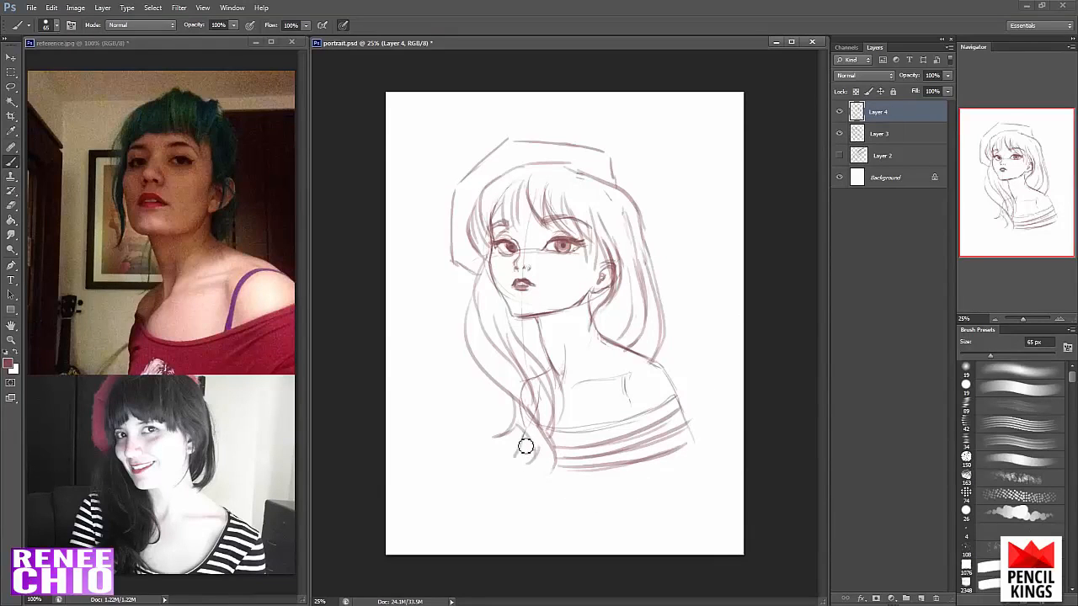